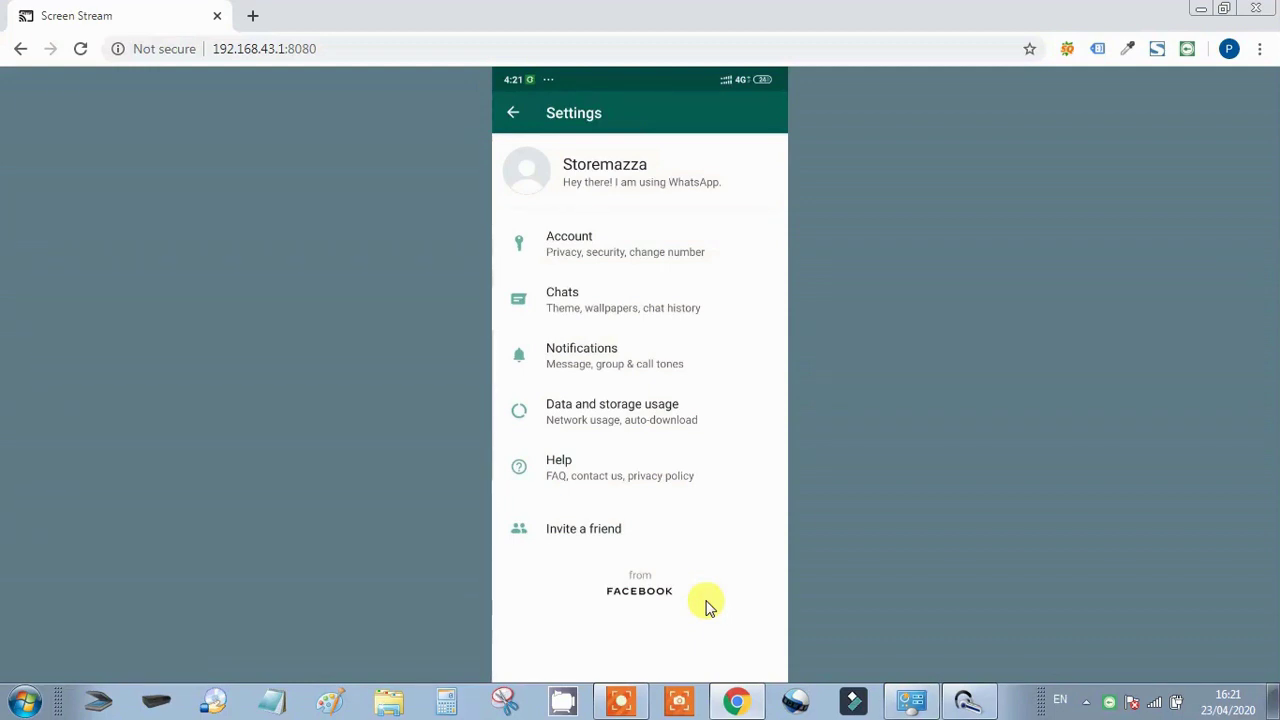
Go to Account > Privacy, where Last seen, Profile photo and About show Everyone
{"action": "left_click", "coordinate": [548, 234]}
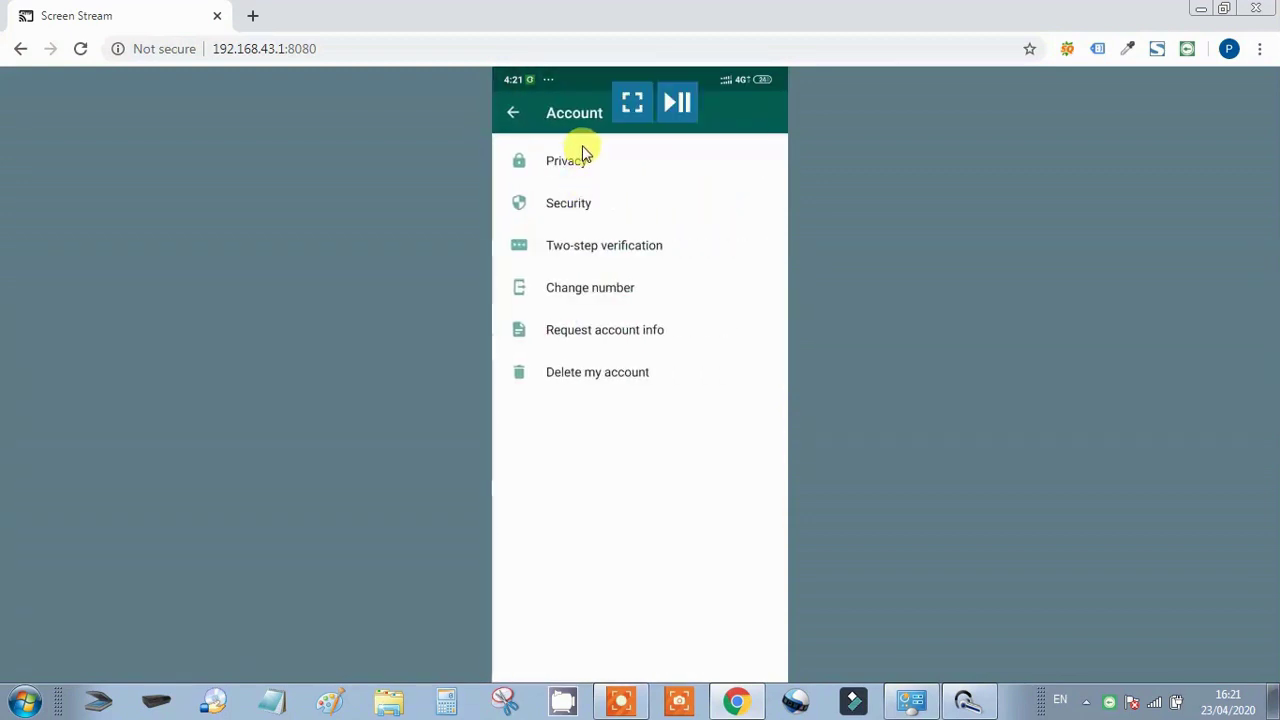
{"action": "left_click", "coordinate": [570, 163]}
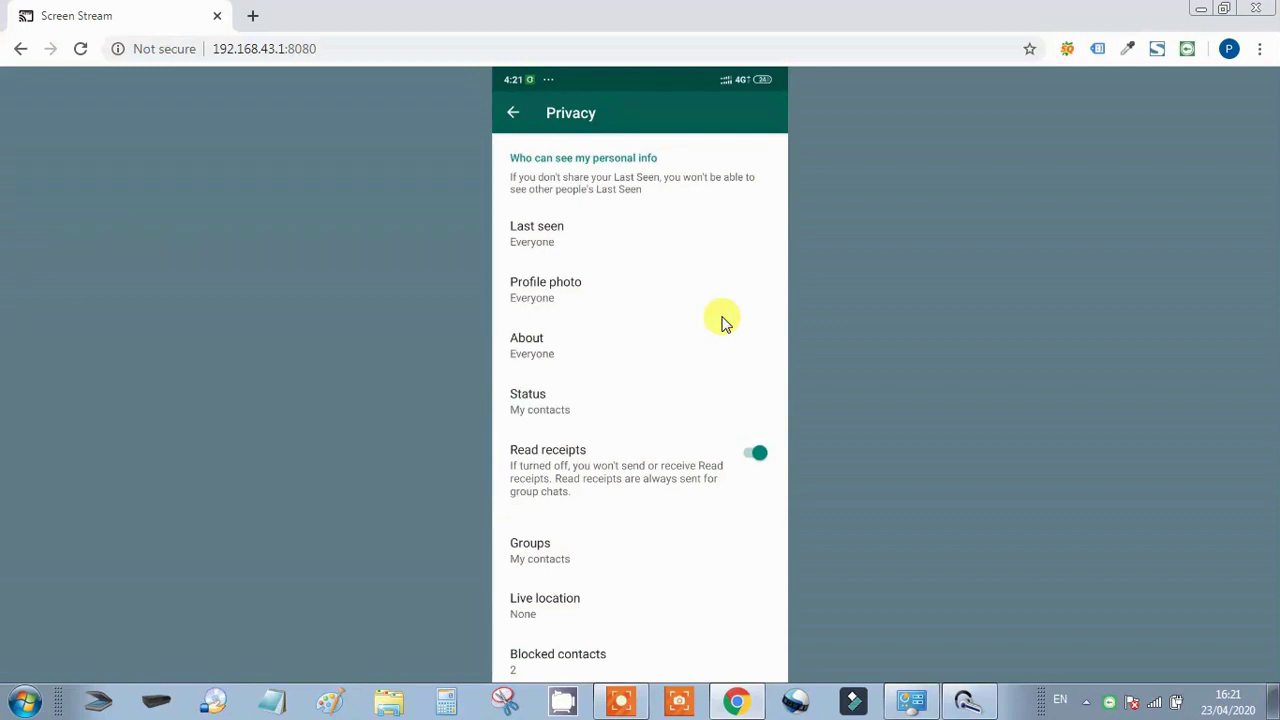
Change Last seen from Everyone to Nobody and Profile photo to My contacts, leaving About as Everyone
{"action": "left_click", "coordinate": [531, 246]}
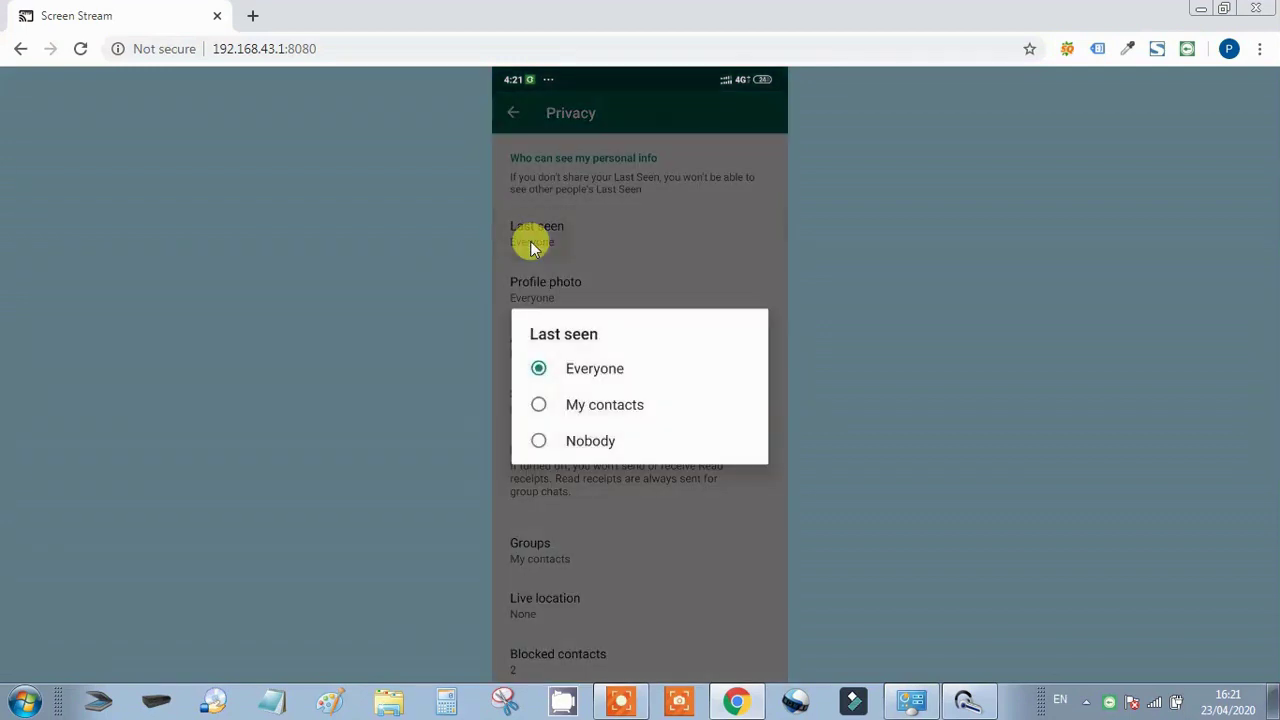
{"action": "left_click", "coordinate": [538, 441]}
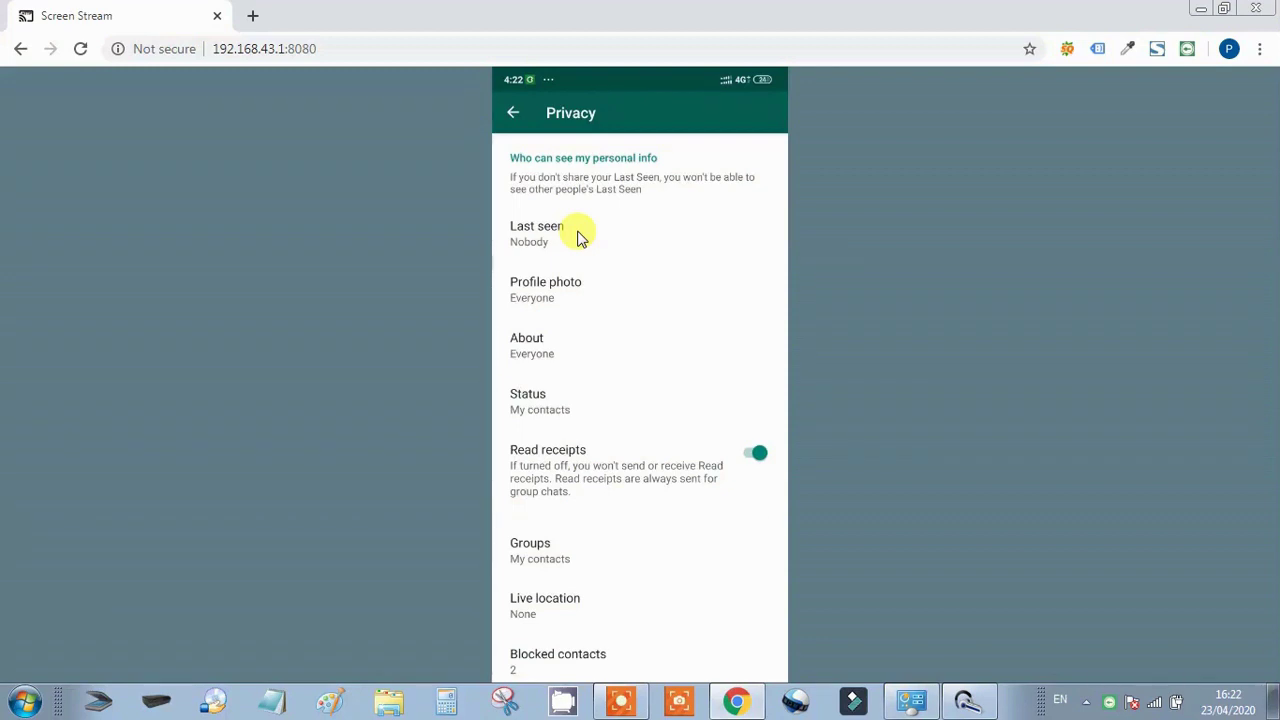
{"action": "mouse_move", "coordinate": [552, 220]}
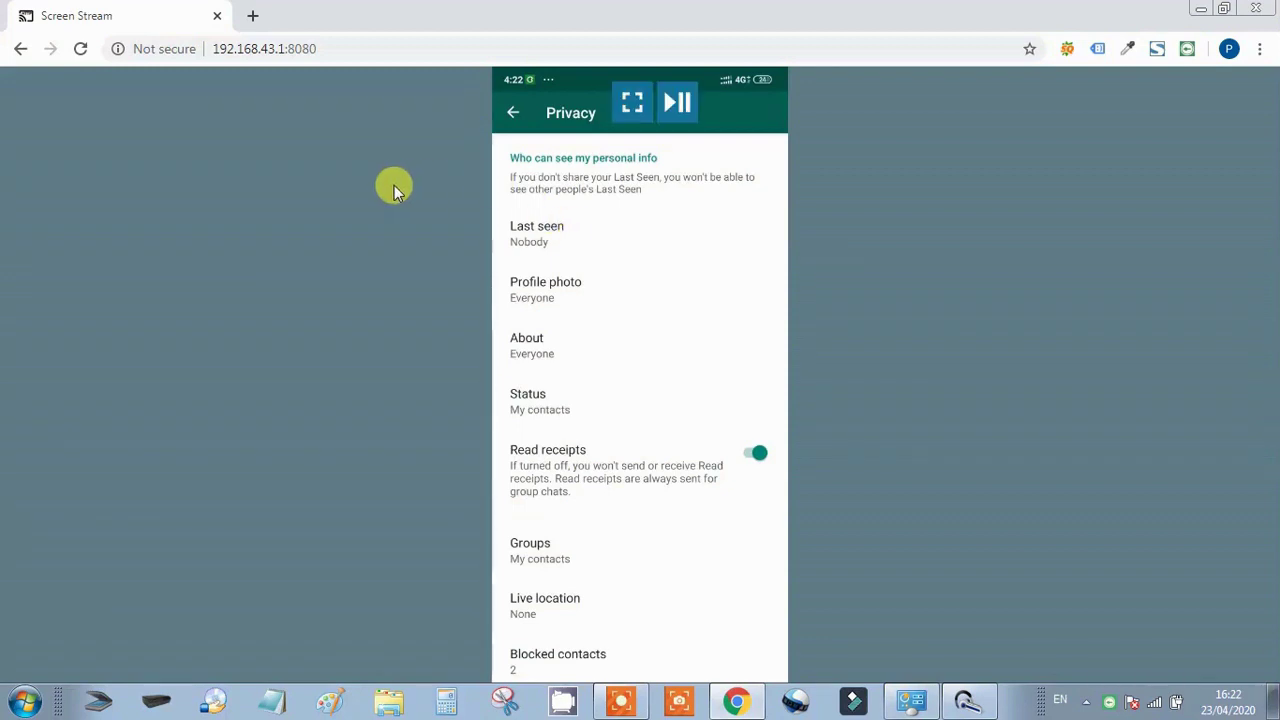
{"action": "left_click", "coordinate": [530, 287]}
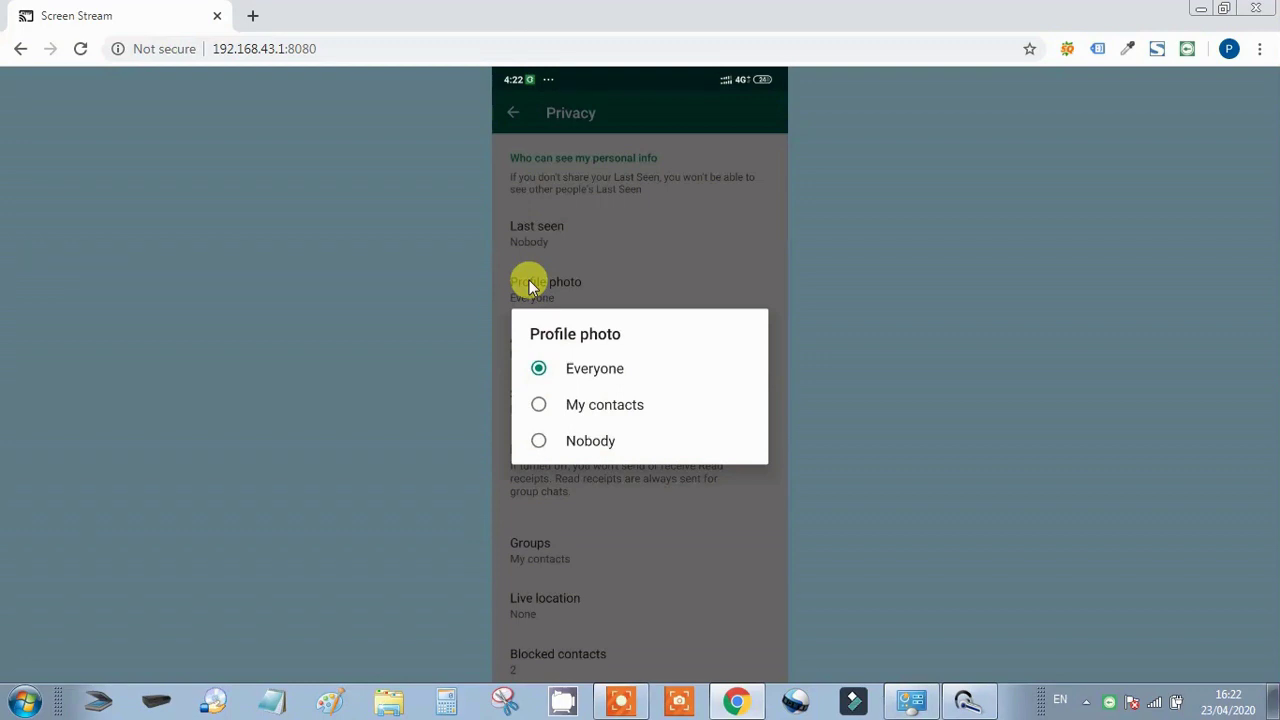
{"action": "left_click", "coordinate": [539, 405]}
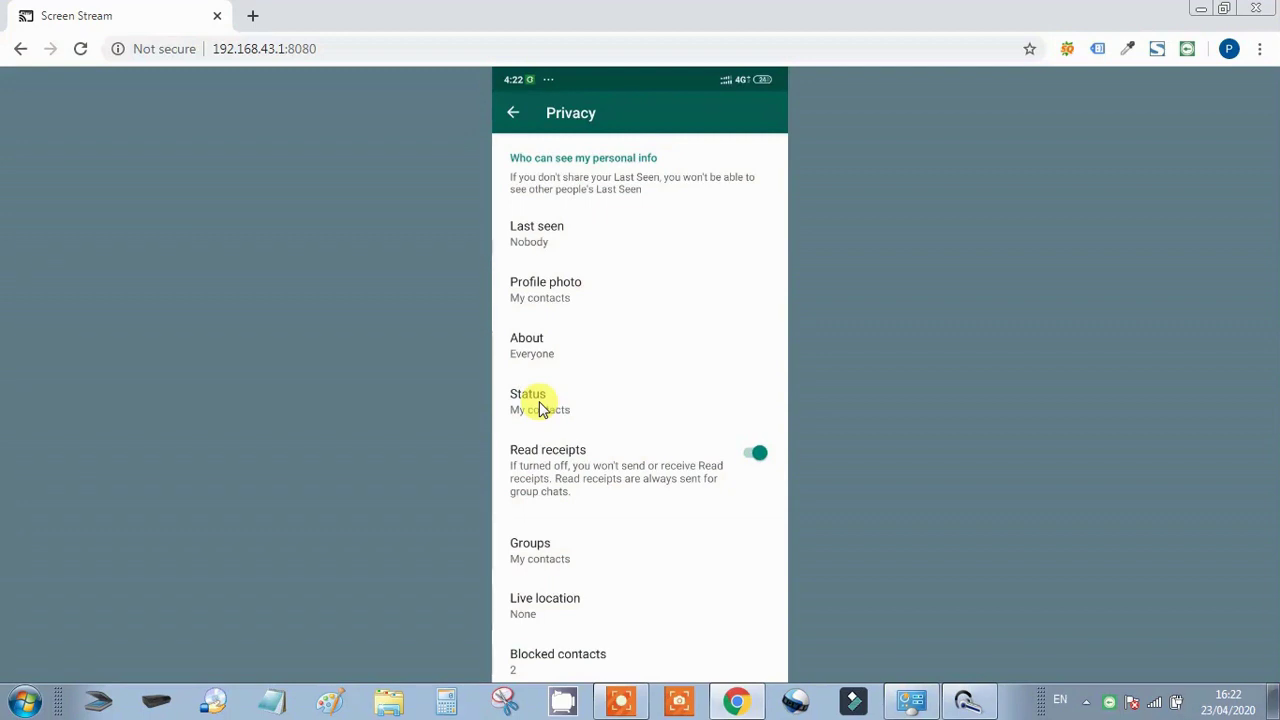
Switch off Read receipts and open the Groups privacy options, showing My contacts
{"action": "left_click", "coordinate": [754, 453]}
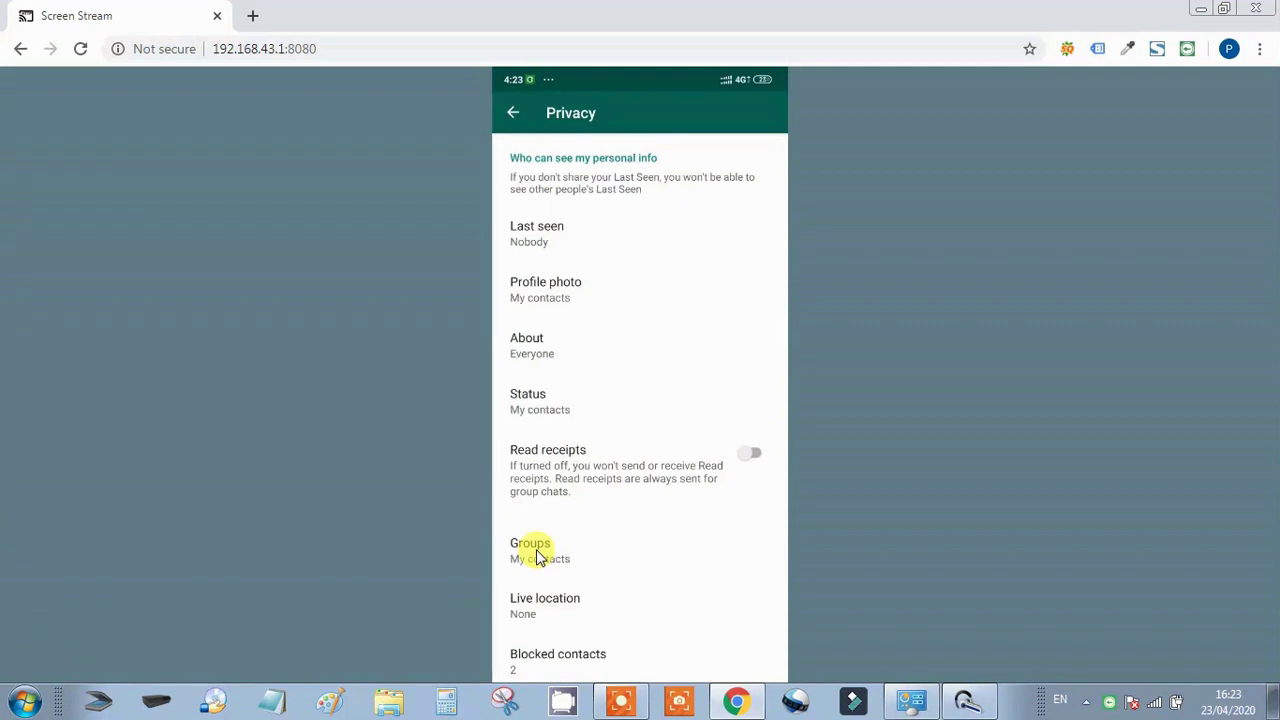
{"action": "mouse_move", "coordinate": [740, 509]}
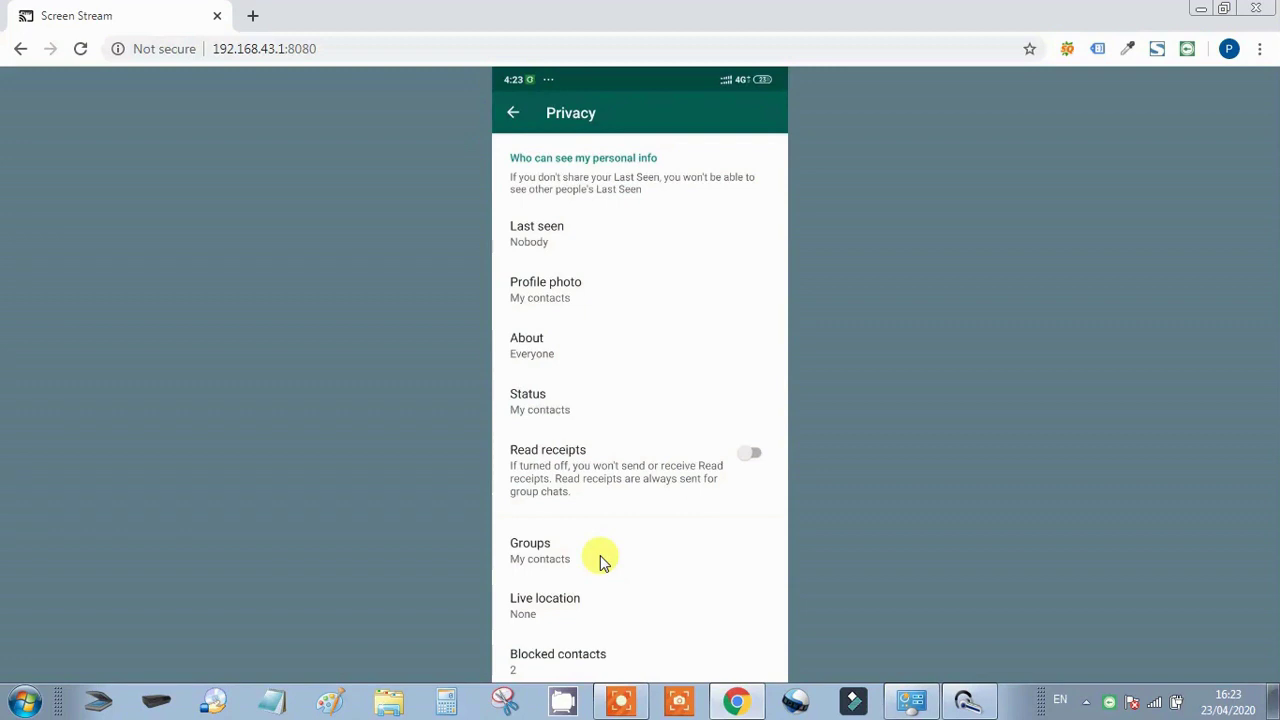
{"action": "left_click", "coordinate": [531, 552]}
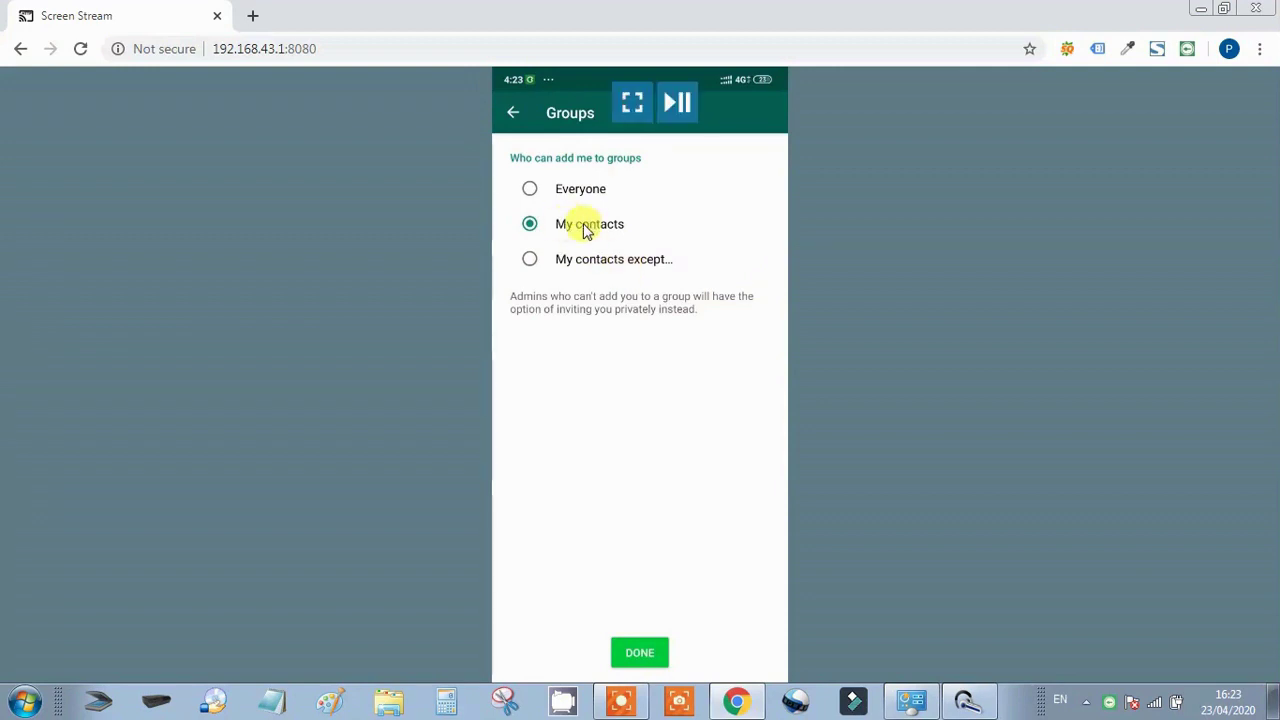
Confirm My contacts for who can add you to groups and return to Account settings
{"action": "left_click", "coordinate": [636, 650]}
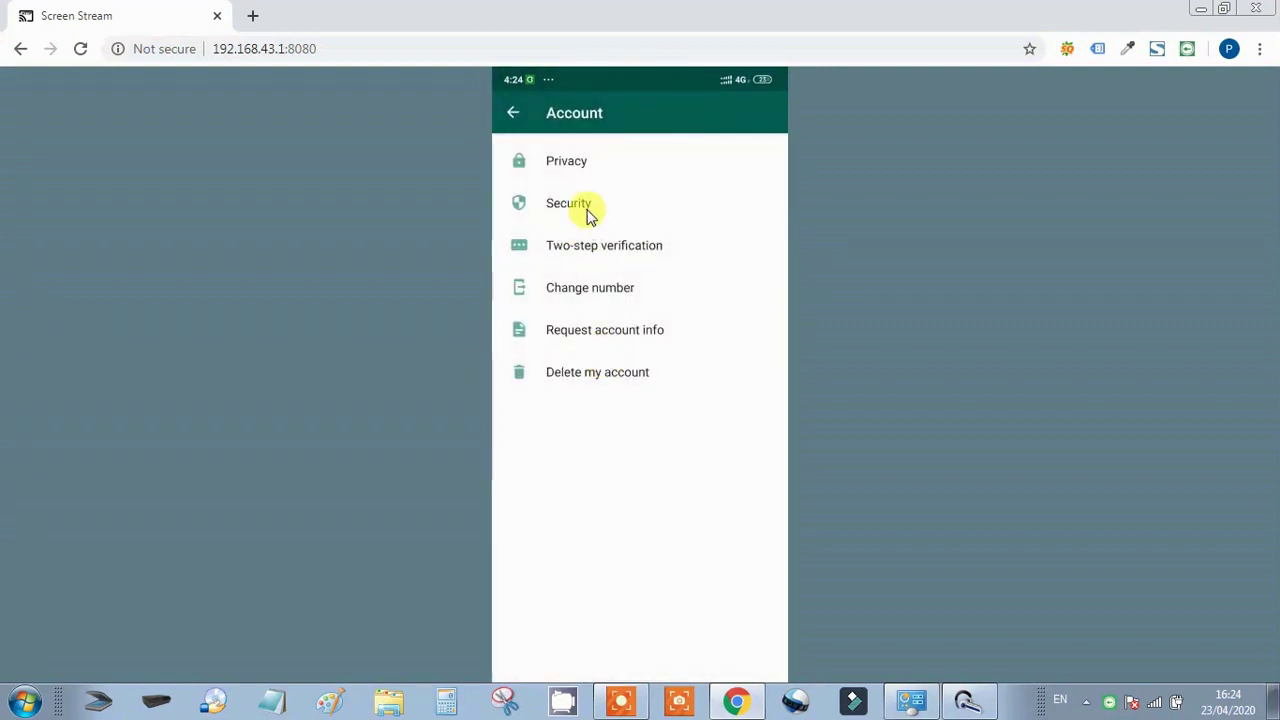
Open Two-step verification from the Account settings list
{"action": "left_click", "coordinate": [590, 248]}
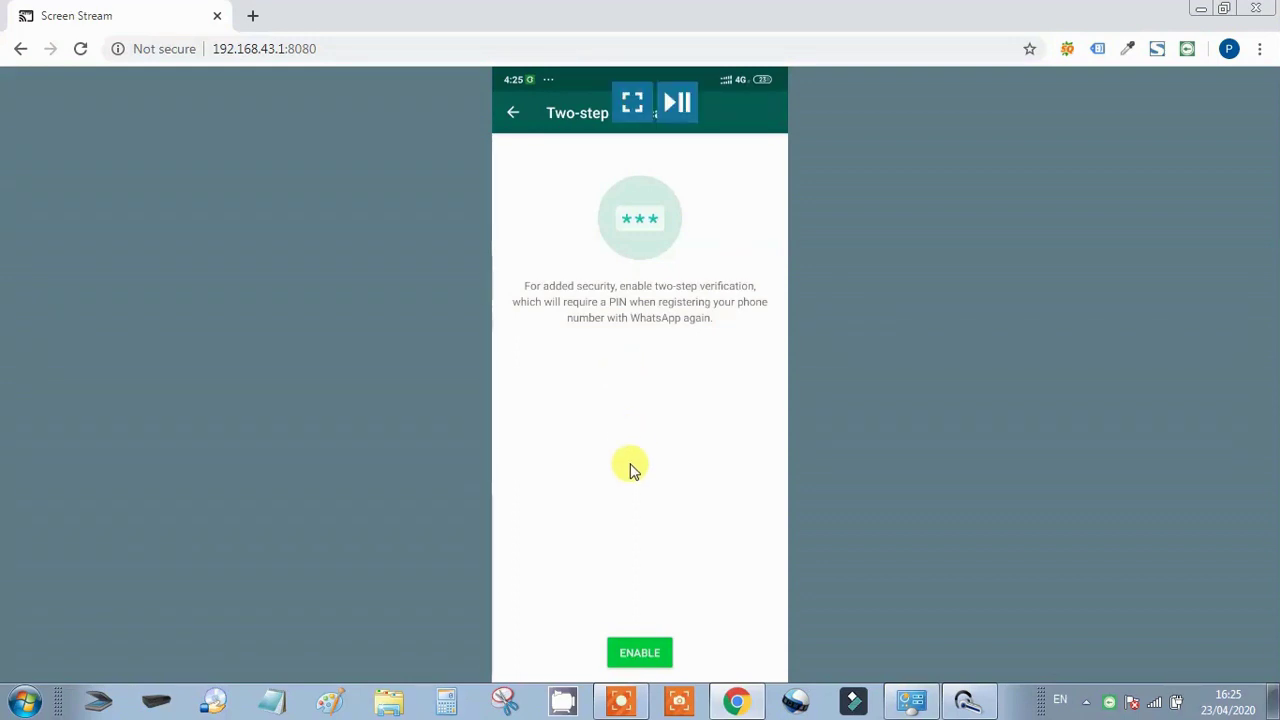
Enable two-step verification and enter a six-digit PIN, then re-enter it to confirm
{"action": "left_click", "coordinate": [638, 655]}
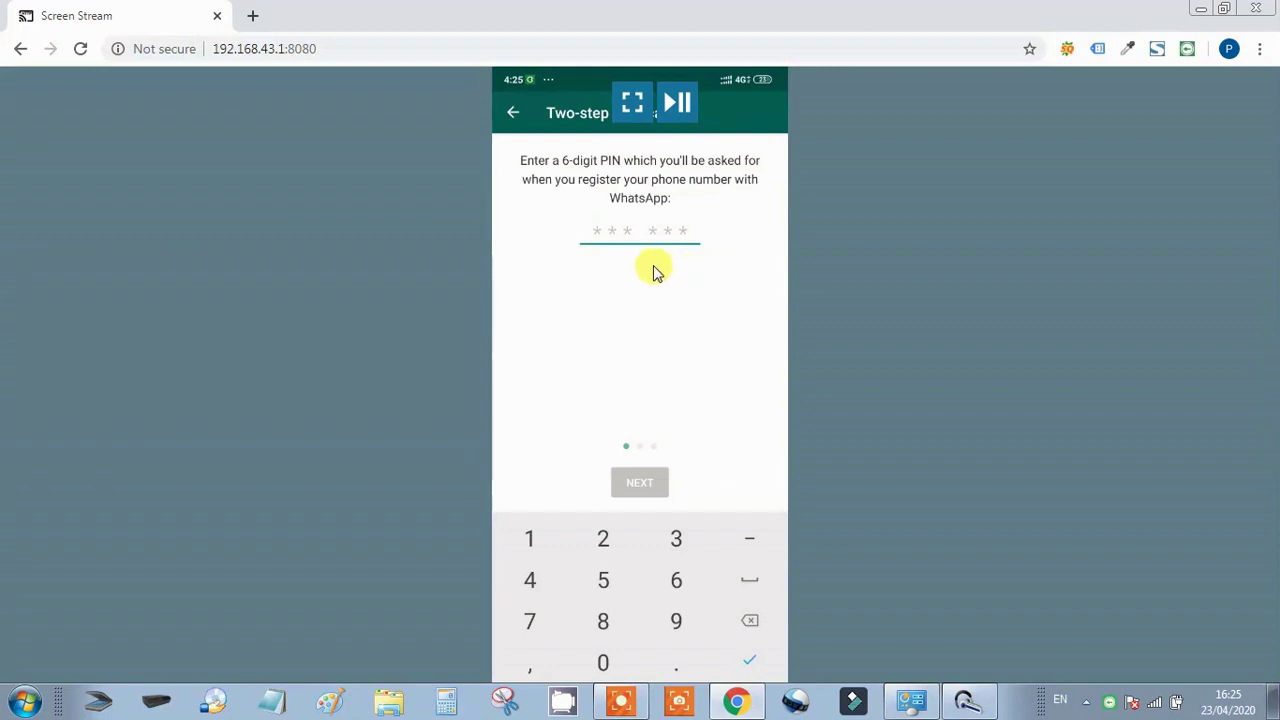
{"action": "type", "text": "111111"}
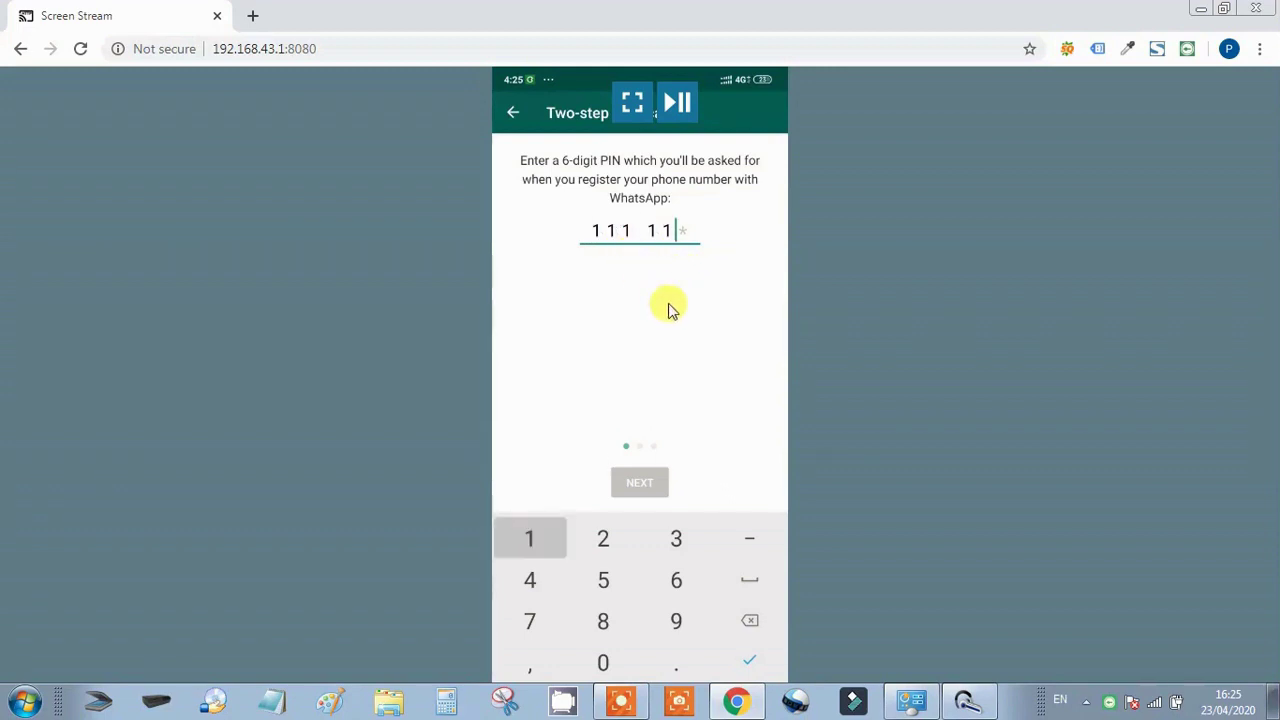
{"action": "type", "text": "111111"}
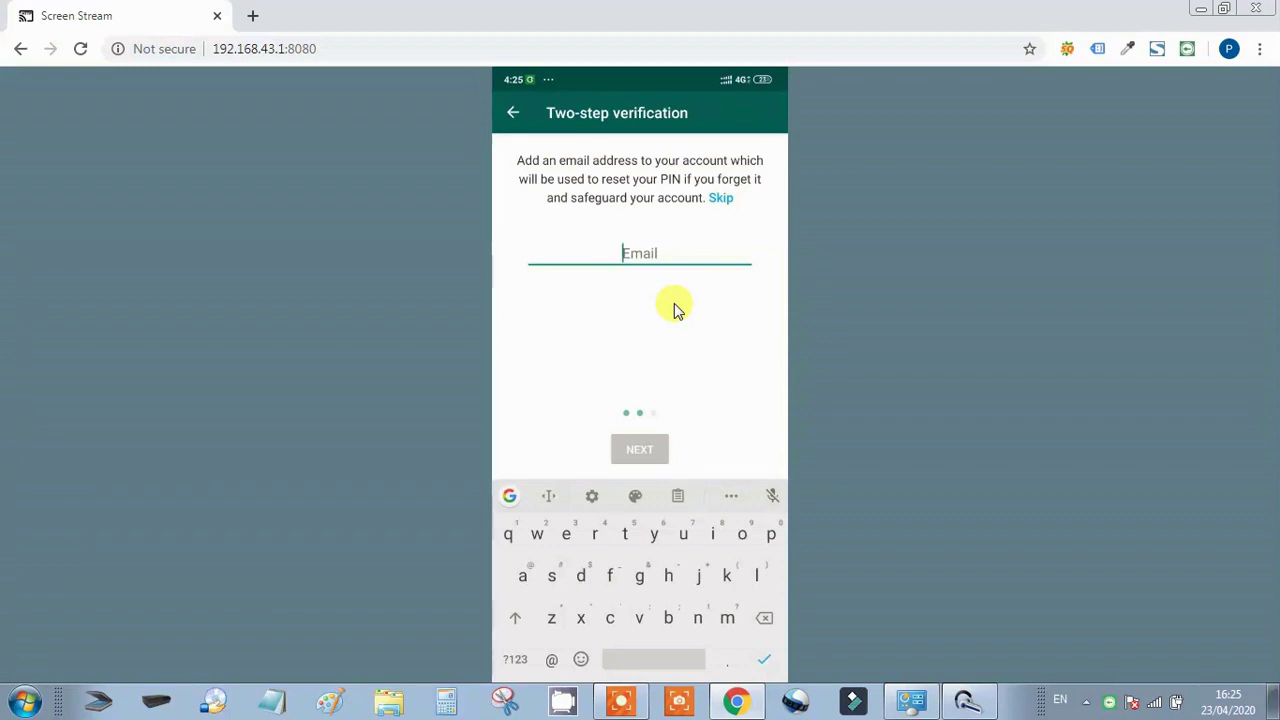
Enter a recovery email address, confirm it, and save it
{"action": "mouse_move", "coordinate": [678, 310]}
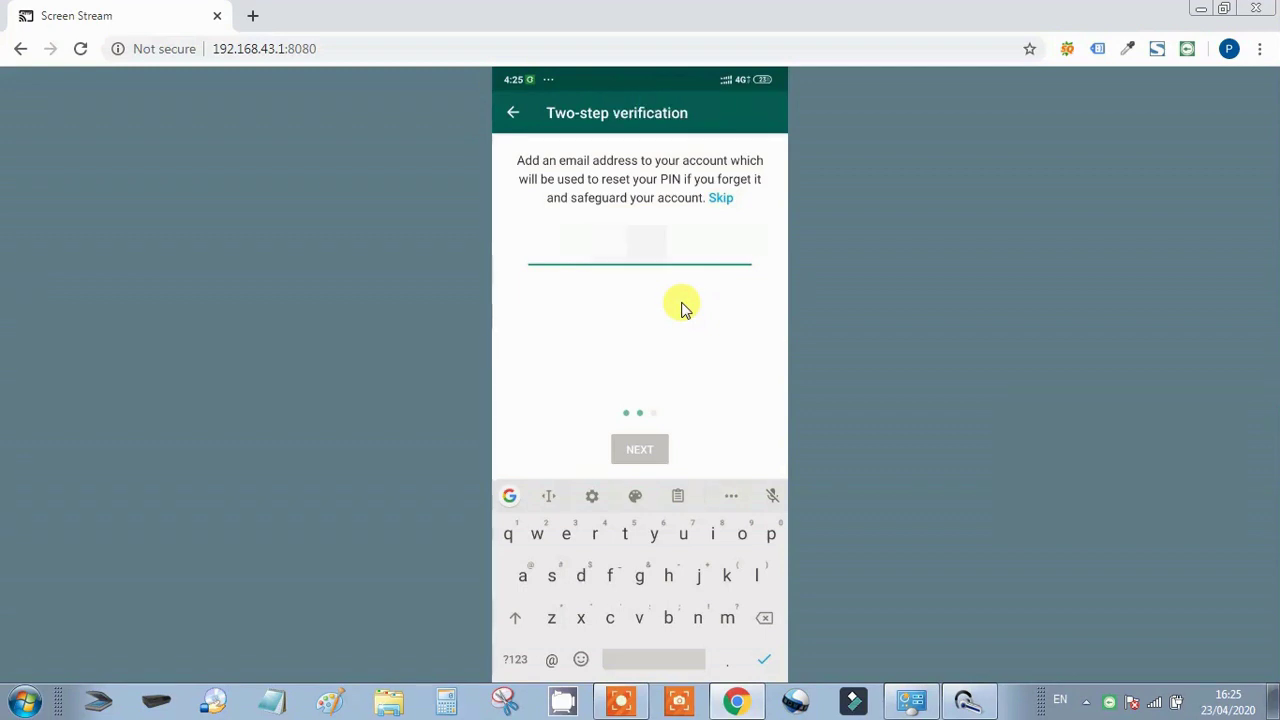
{"action": "mouse_move", "coordinate": [637, 288]}
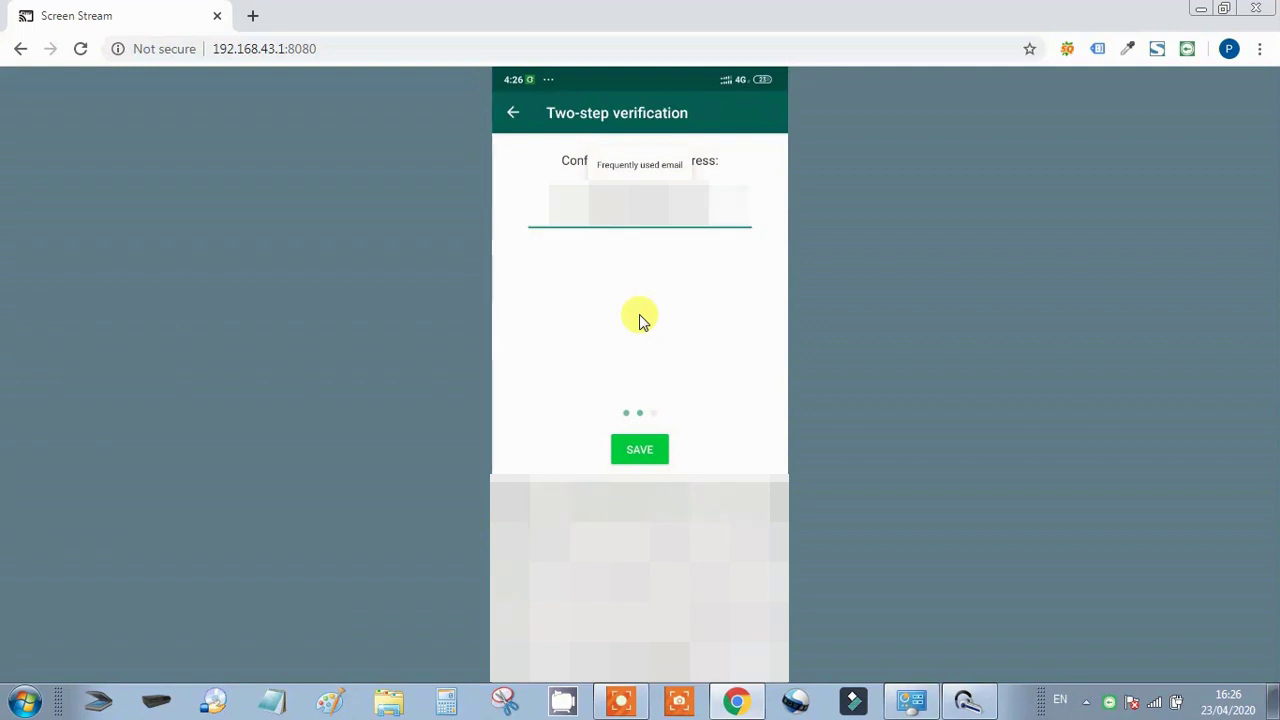
{"action": "left_click", "coordinate": [619, 441]}
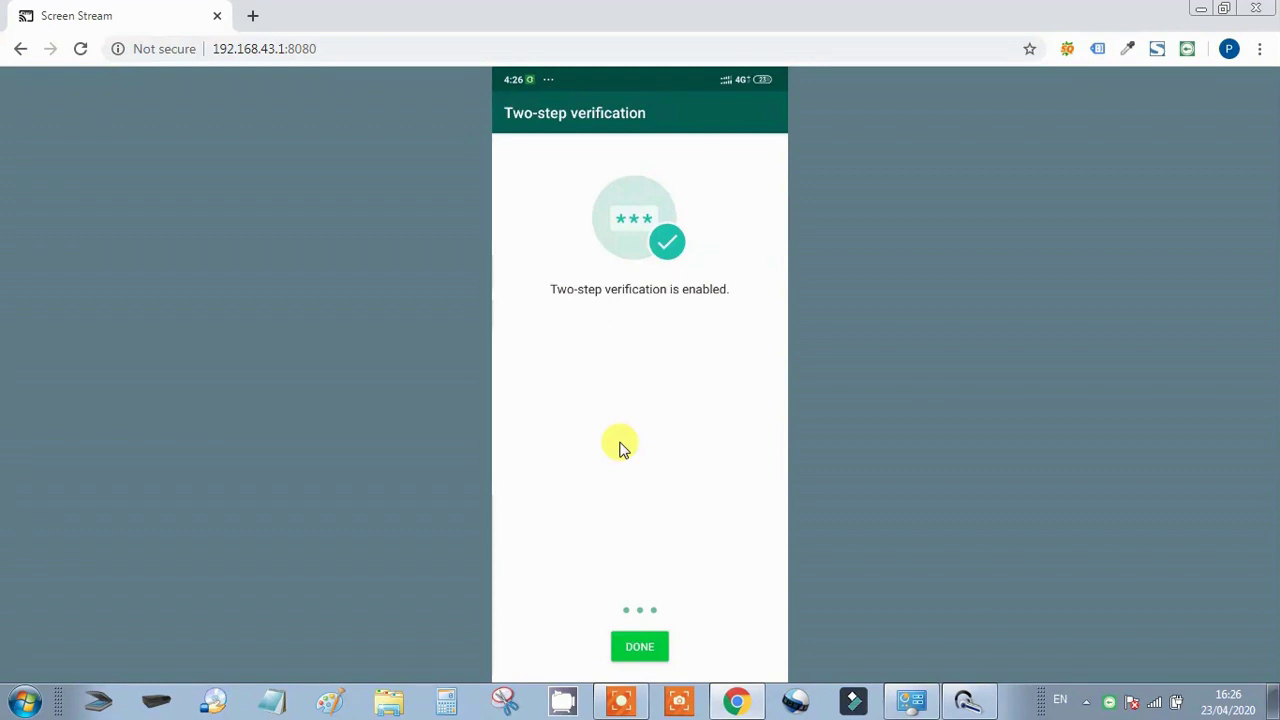
Finish two-step verification and go to the Chats settings with Theme Light and Font size Medium
{"action": "left_click", "coordinate": [630, 650]}
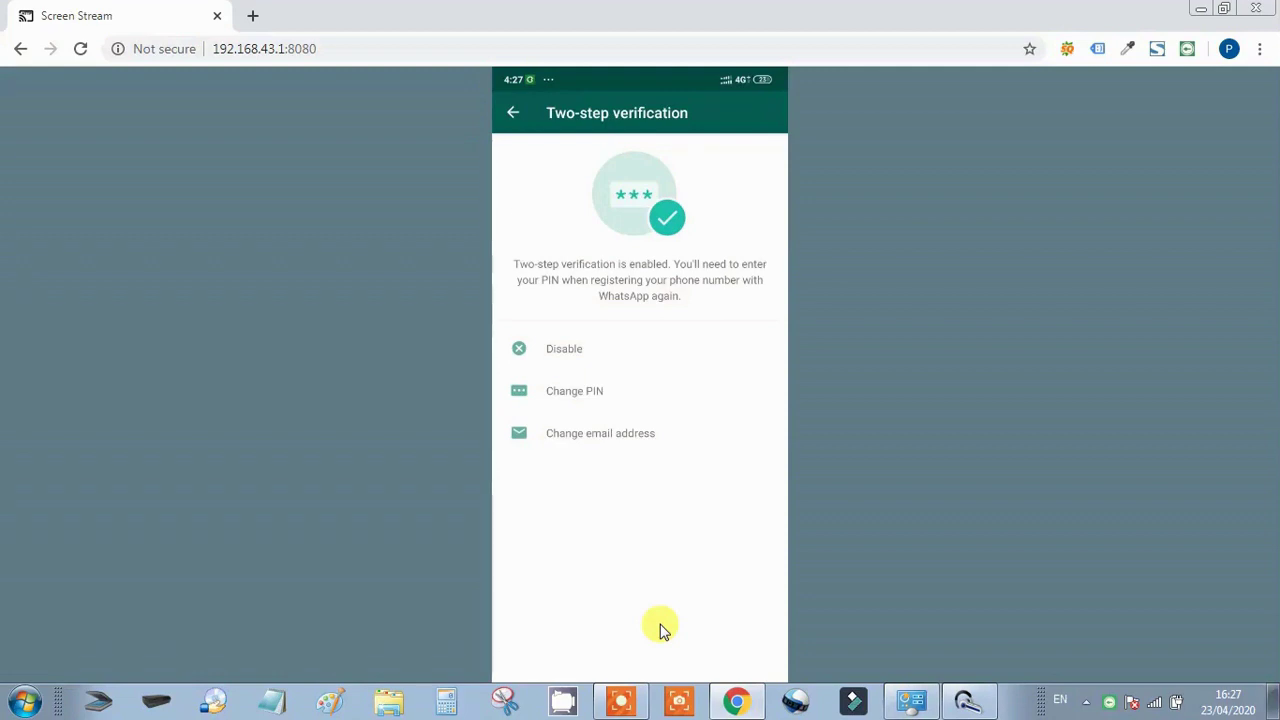
{"action": "mouse_move", "coordinate": [660, 623]}
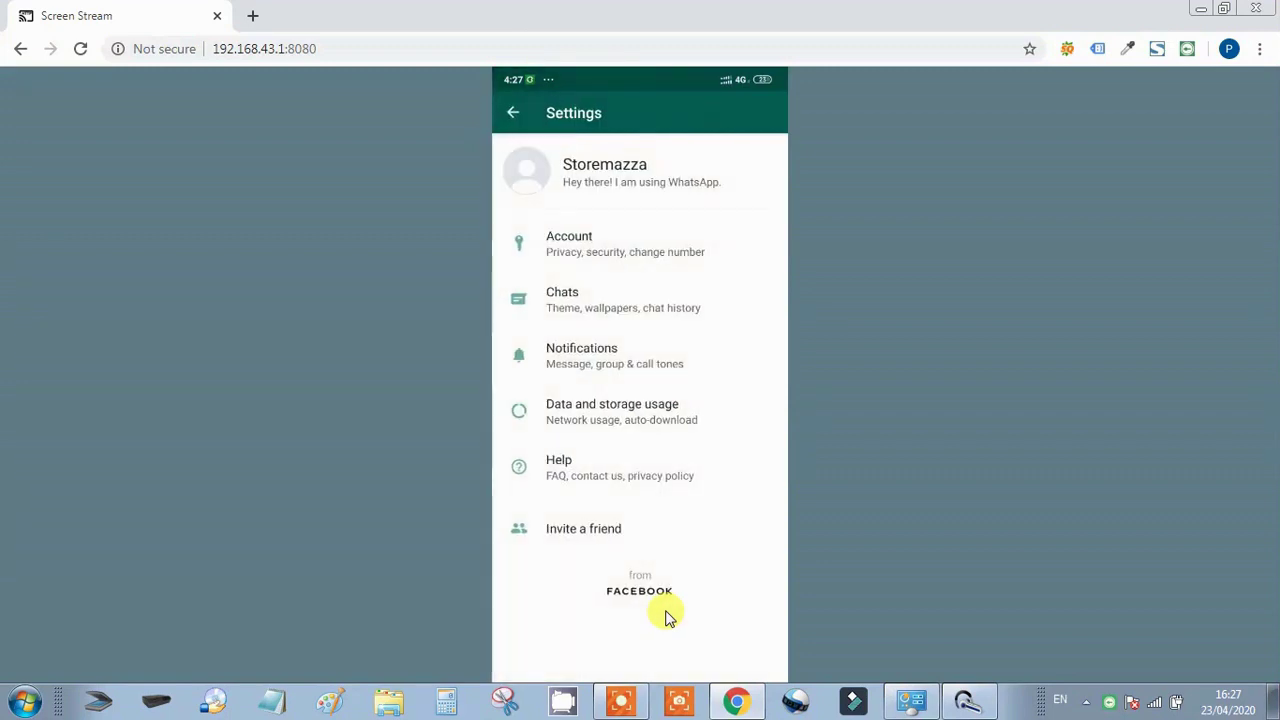
{"action": "mouse_move", "coordinate": [751, 586]}
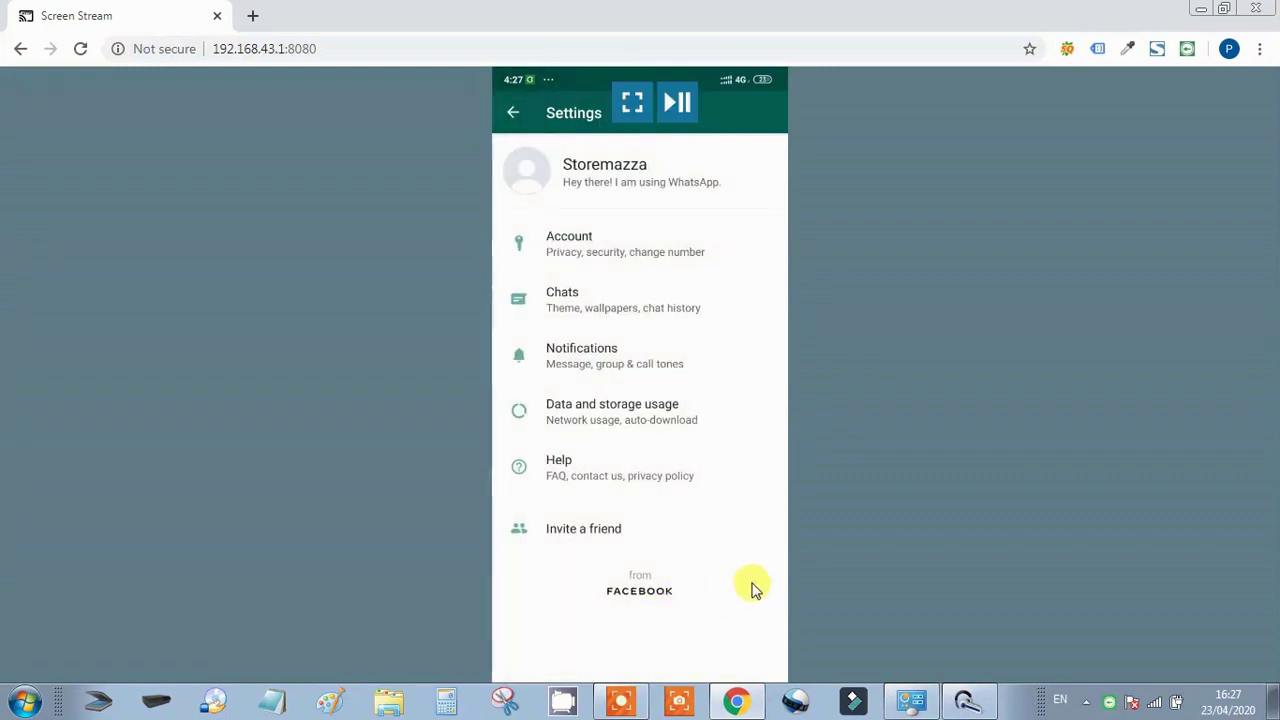
{"action": "left_click", "coordinate": [571, 296]}
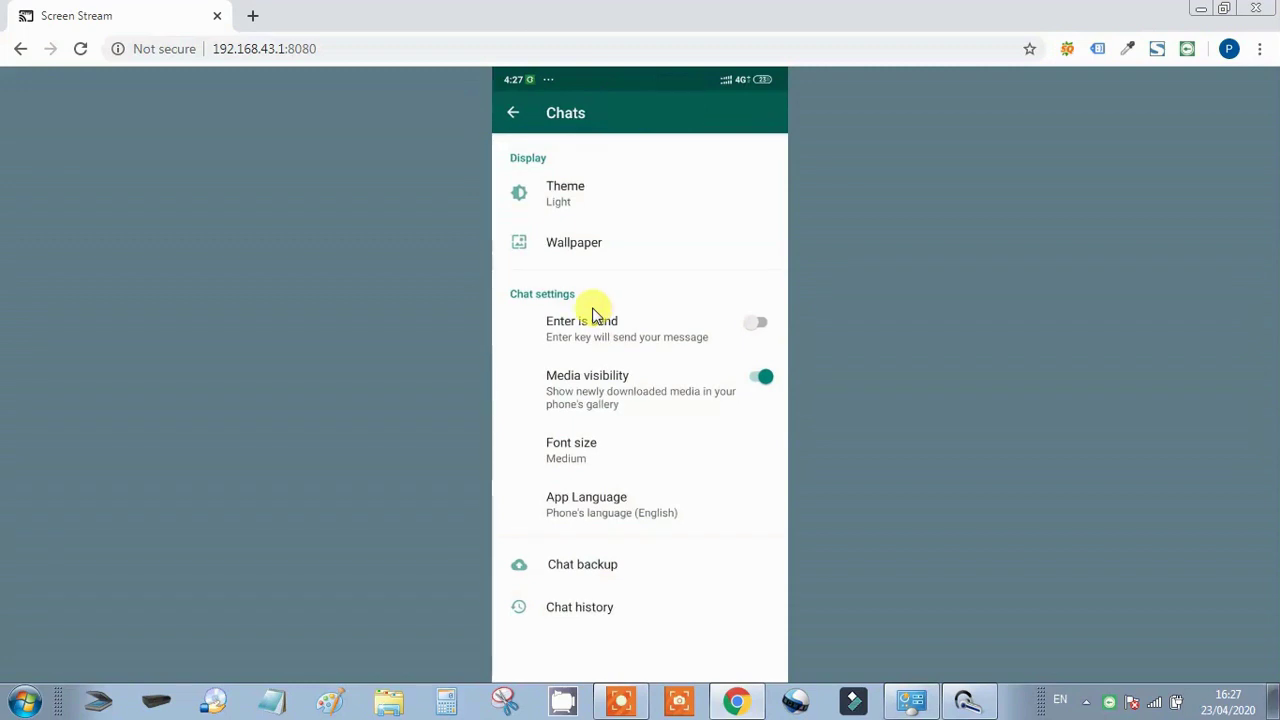
Change the WhatsApp theme from Light to Dark
{"action": "left_click", "coordinate": [583, 199]}
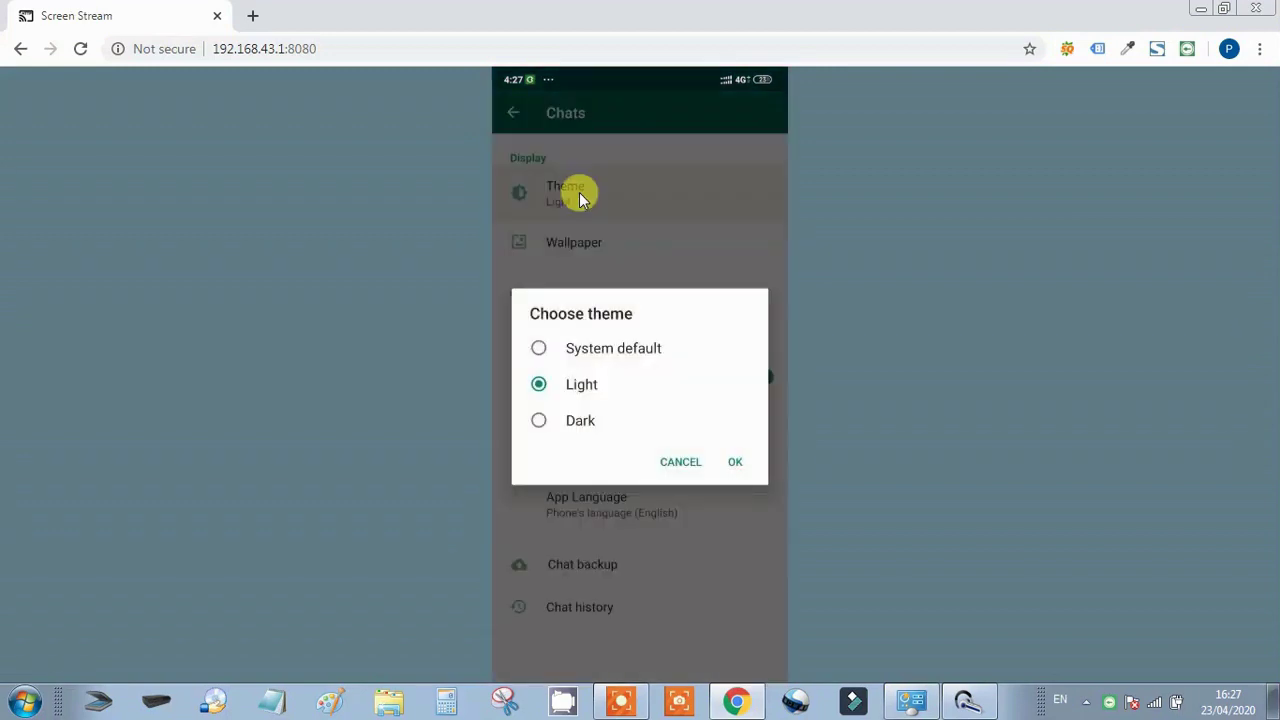
{"action": "left_click", "coordinate": [582, 438]}
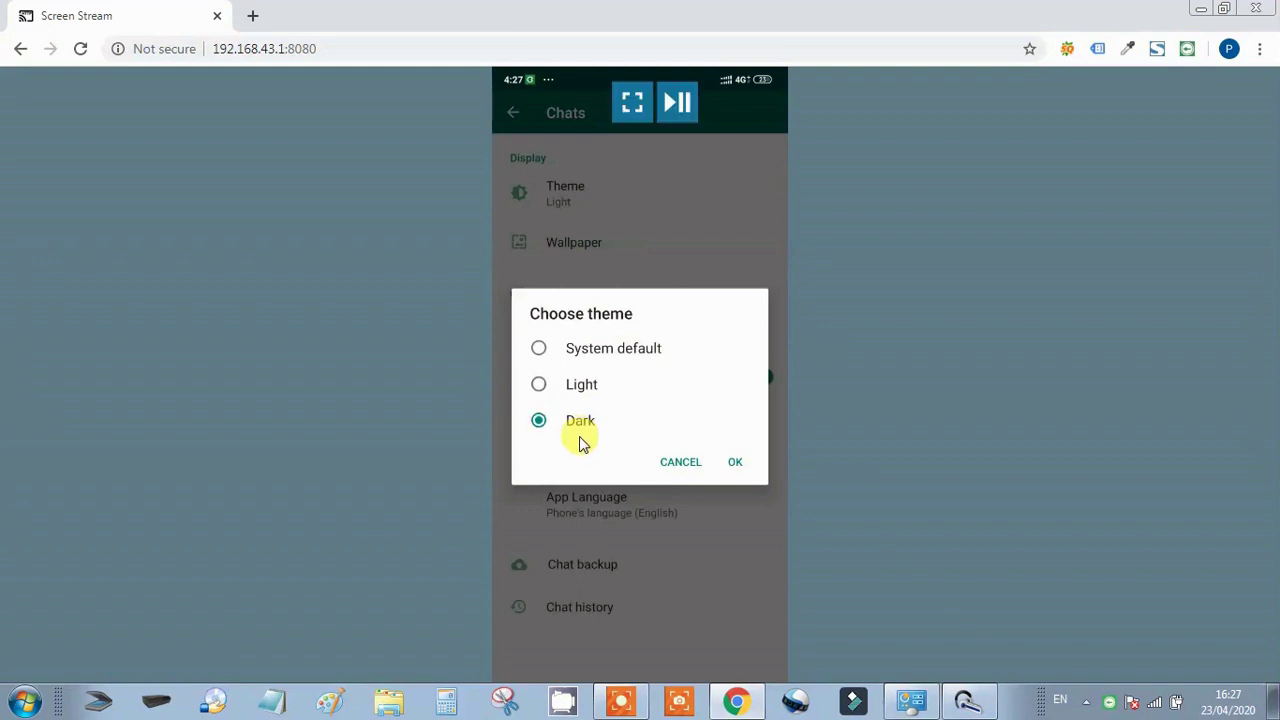
{"action": "left_click", "coordinate": [737, 468]}
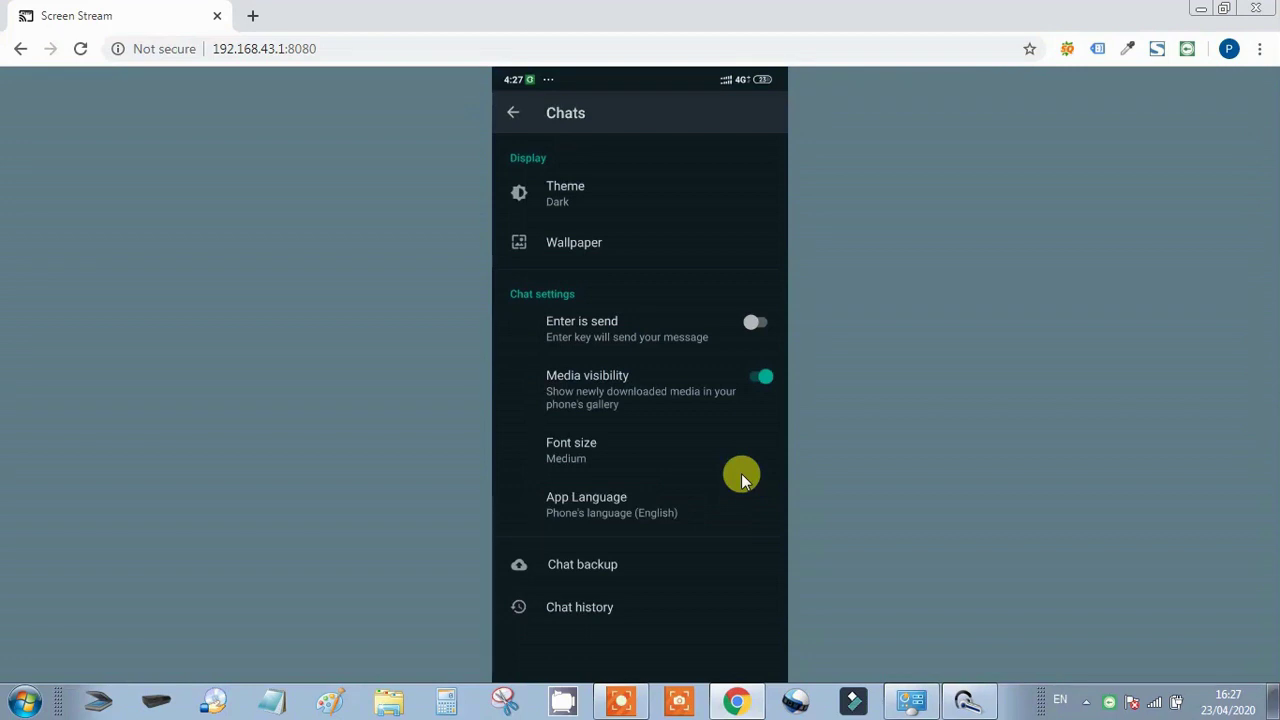
{"action": "mouse_move", "coordinate": [744, 474]}
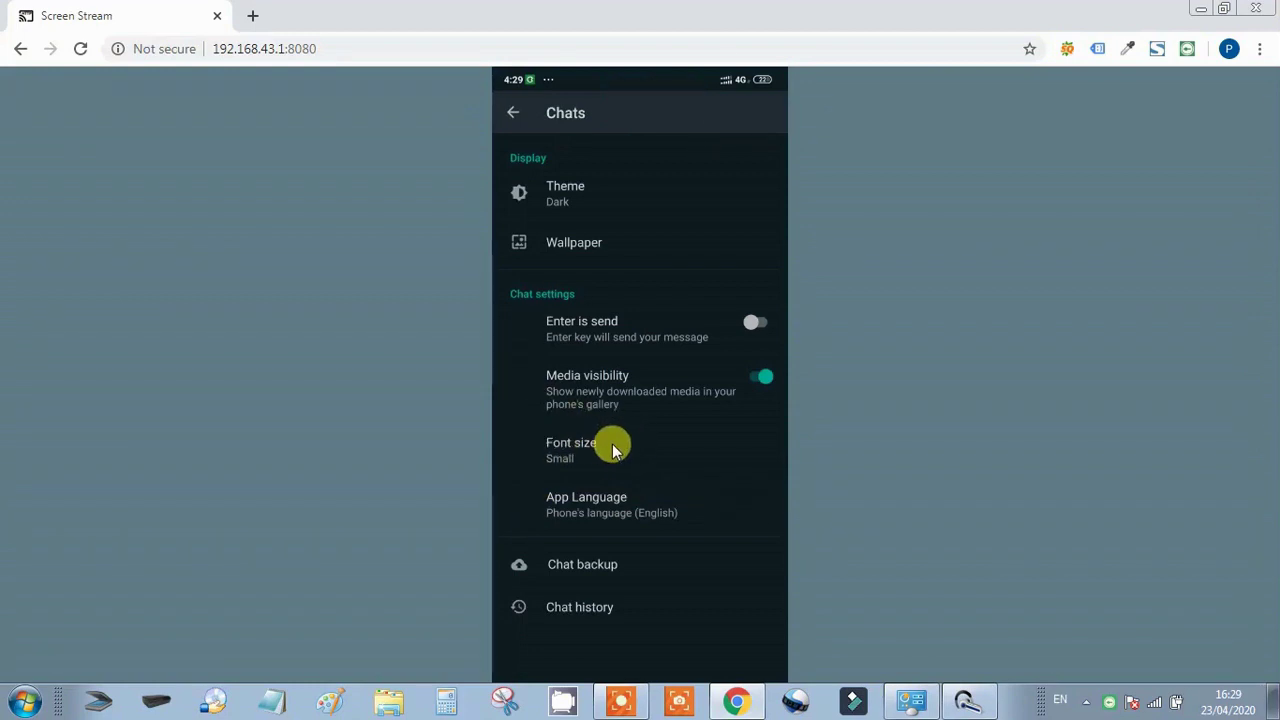
Set the chat Font size to Large, replacing Small
{"action": "left_click", "coordinate": [612, 445]}
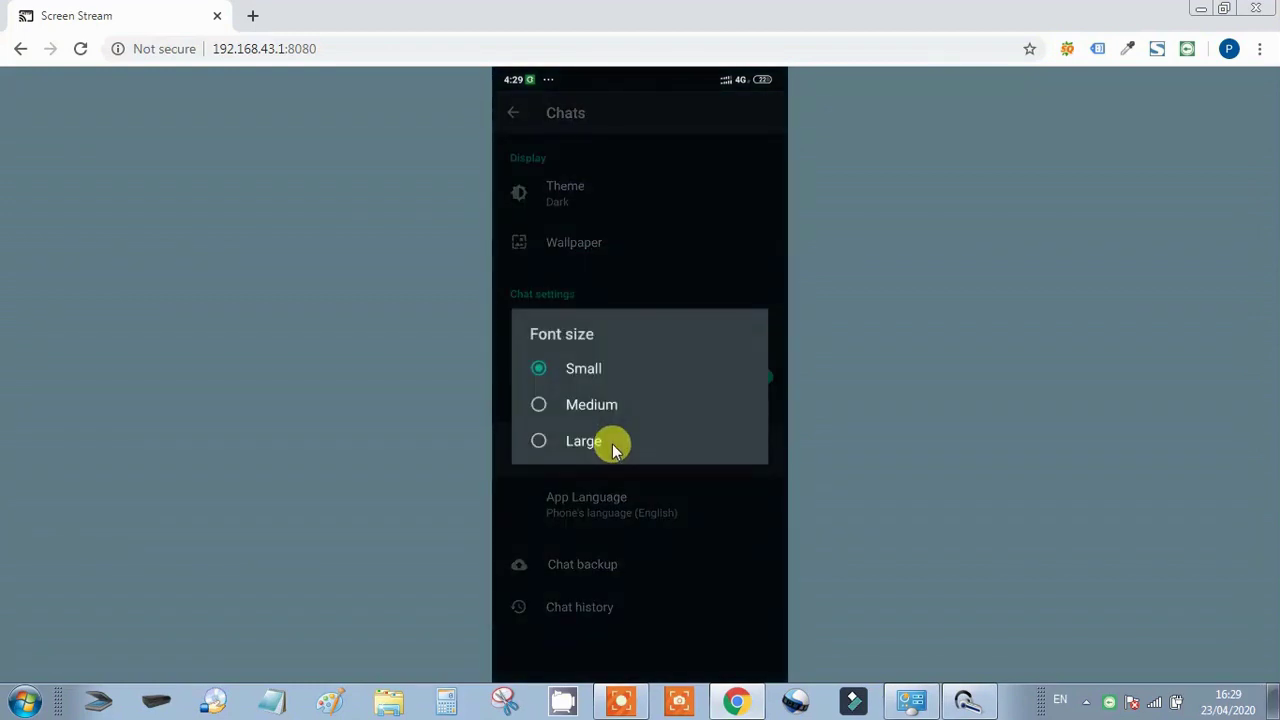
{"action": "mouse_move", "coordinate": [614, 443]}
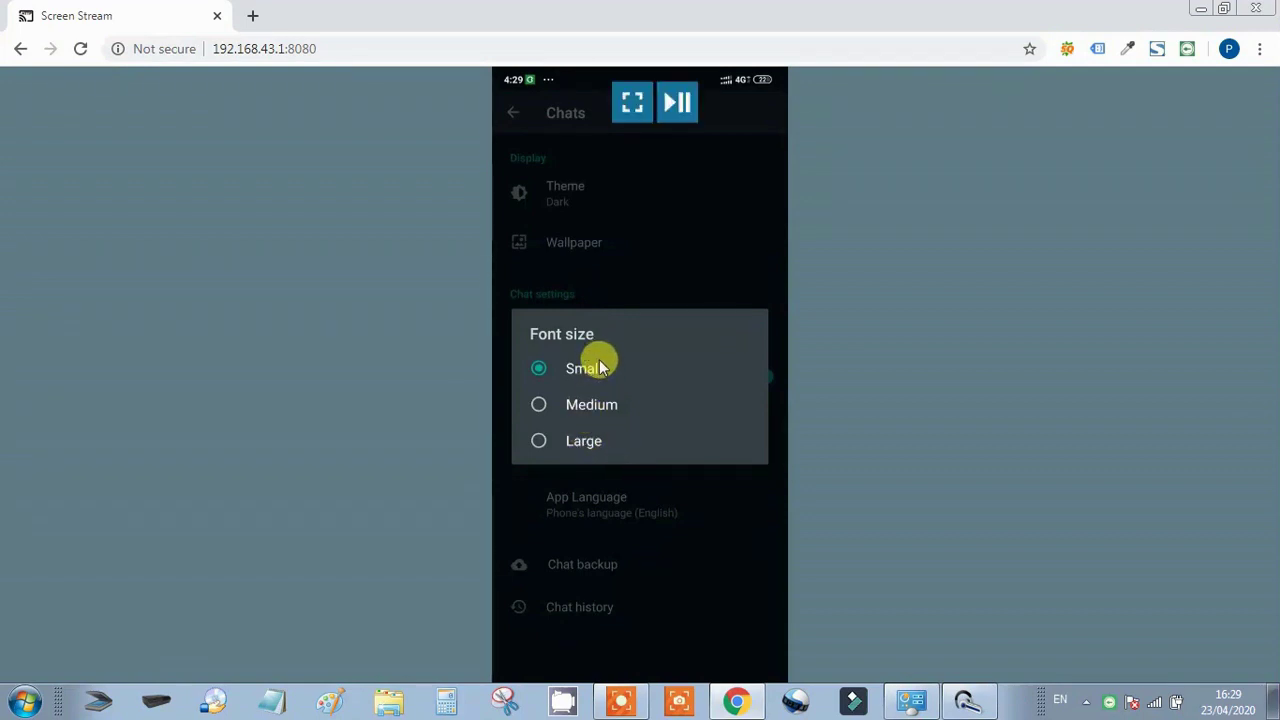
{"action": "left_click", "coordinate": [538, 441]}
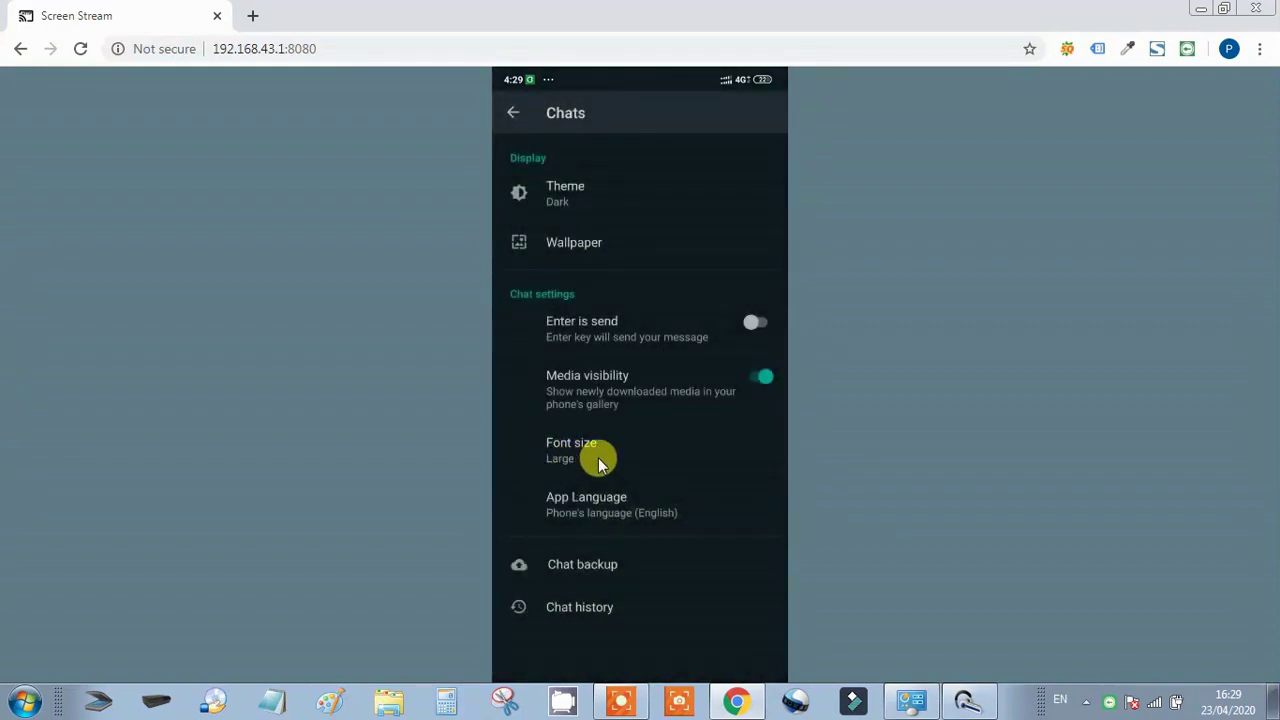
{"action": "mouse_move", "coordinate": [608, 491]}
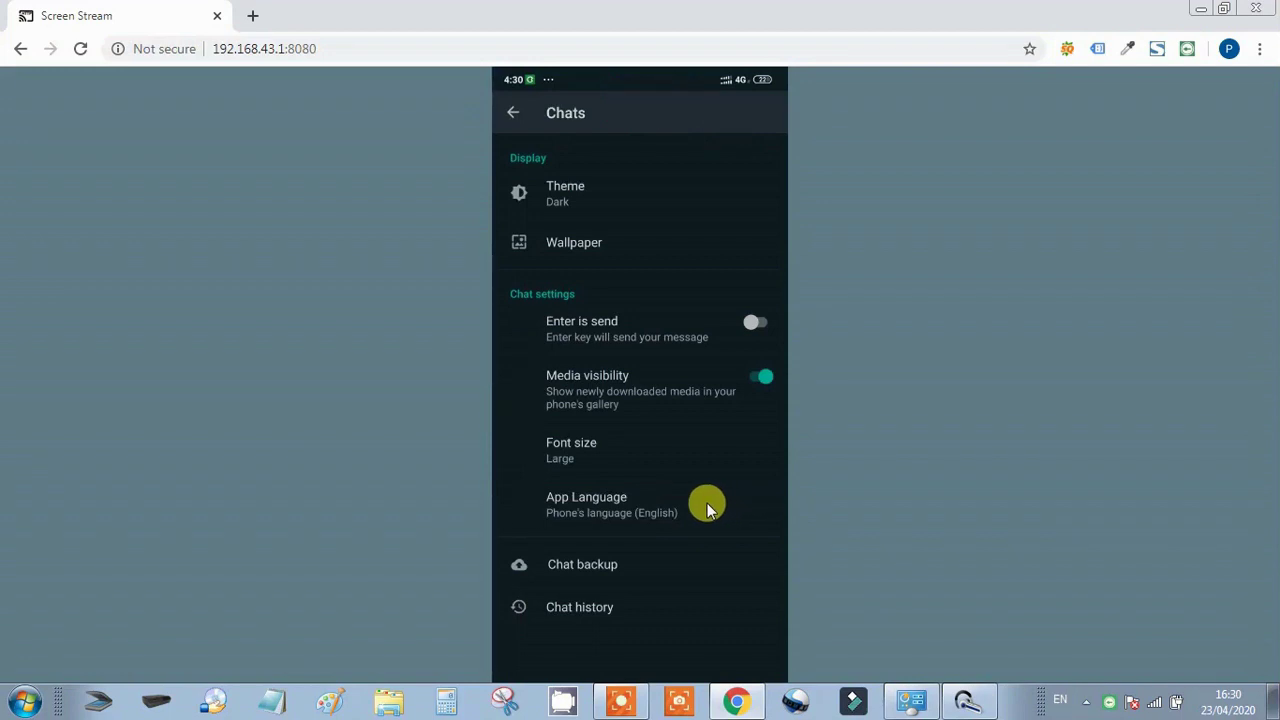
Check the App Language choices, then start a Google Drive chat backup from Chat backup
{"action": "left_click", "coordinate": [608, 498]}
{"action": "mouse_move", "coordinate": [645, 342]}
{"action": "left_click", "coordinate": [586, 566]}
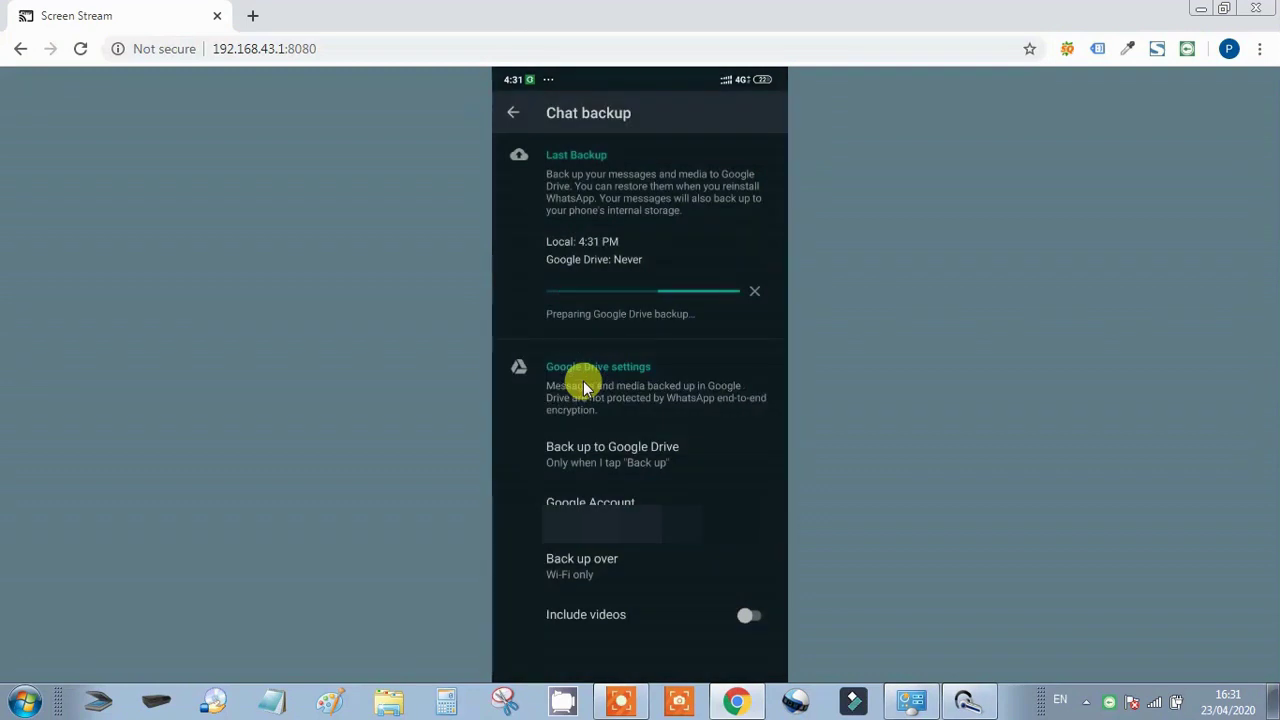
{"action": "mouse_move", "coordinate": [497, 328]}
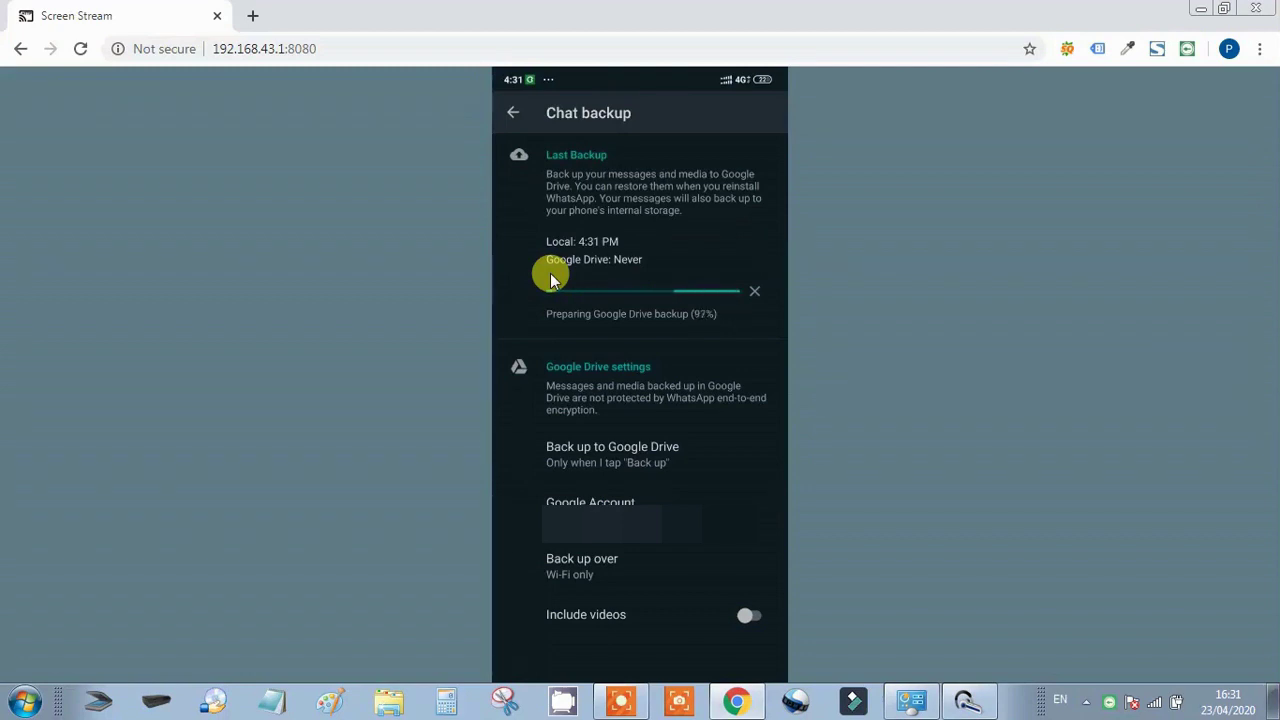
{"action": "mouse_move", "coordinate": [760, 296]}
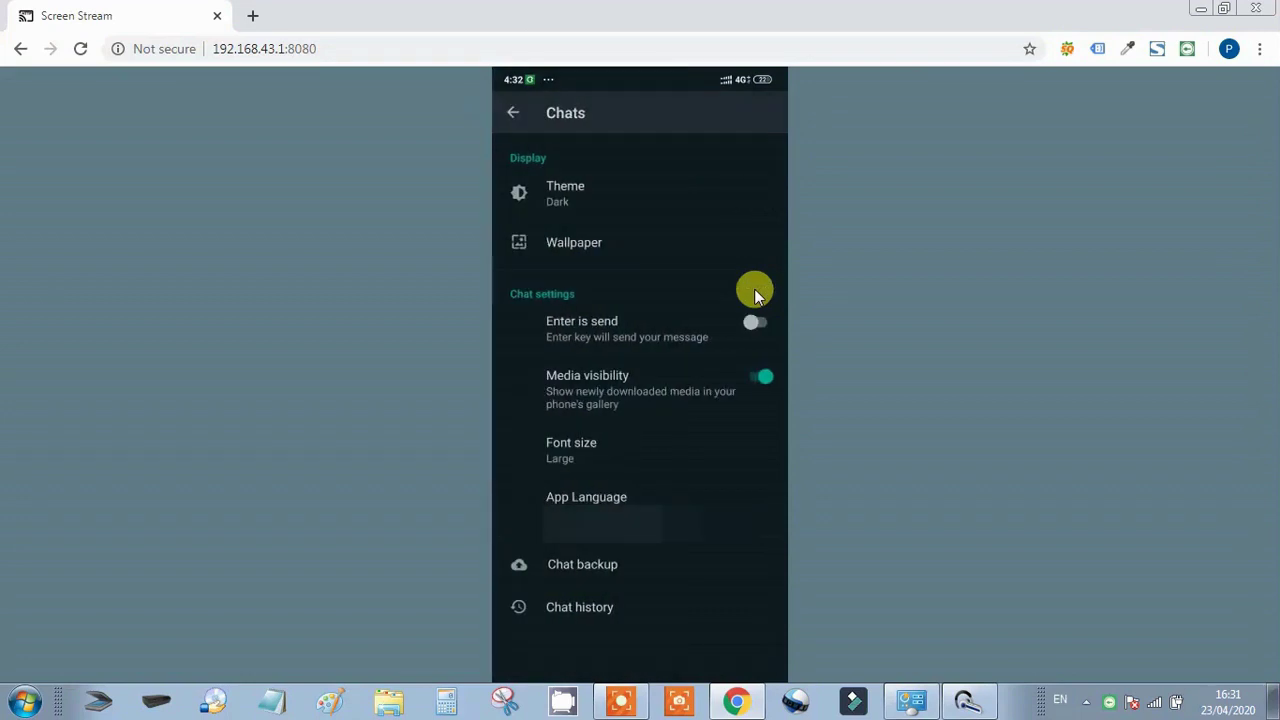
Begin exporting a chat with media from Chat history, then cancel the share and return to Settings
{"action": "left_click", "coordinate": [578, 622]}
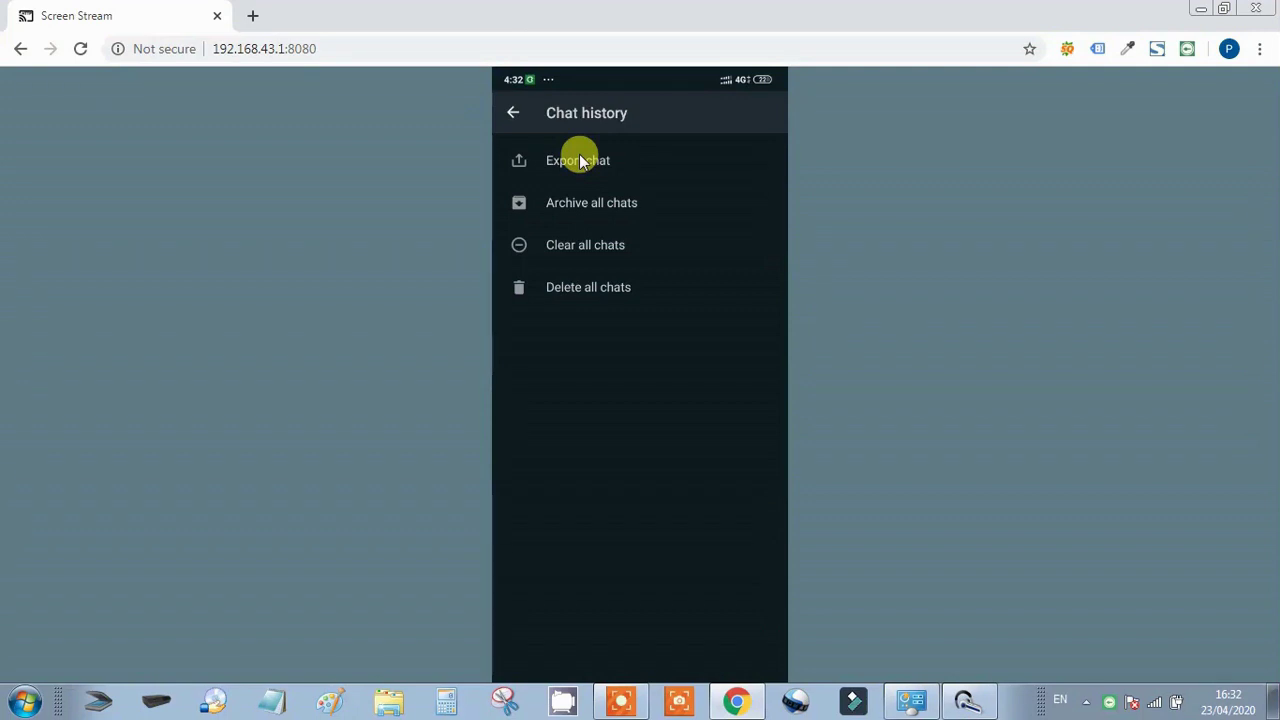
{"action": "left_click", "coordinate": [580, 160]}
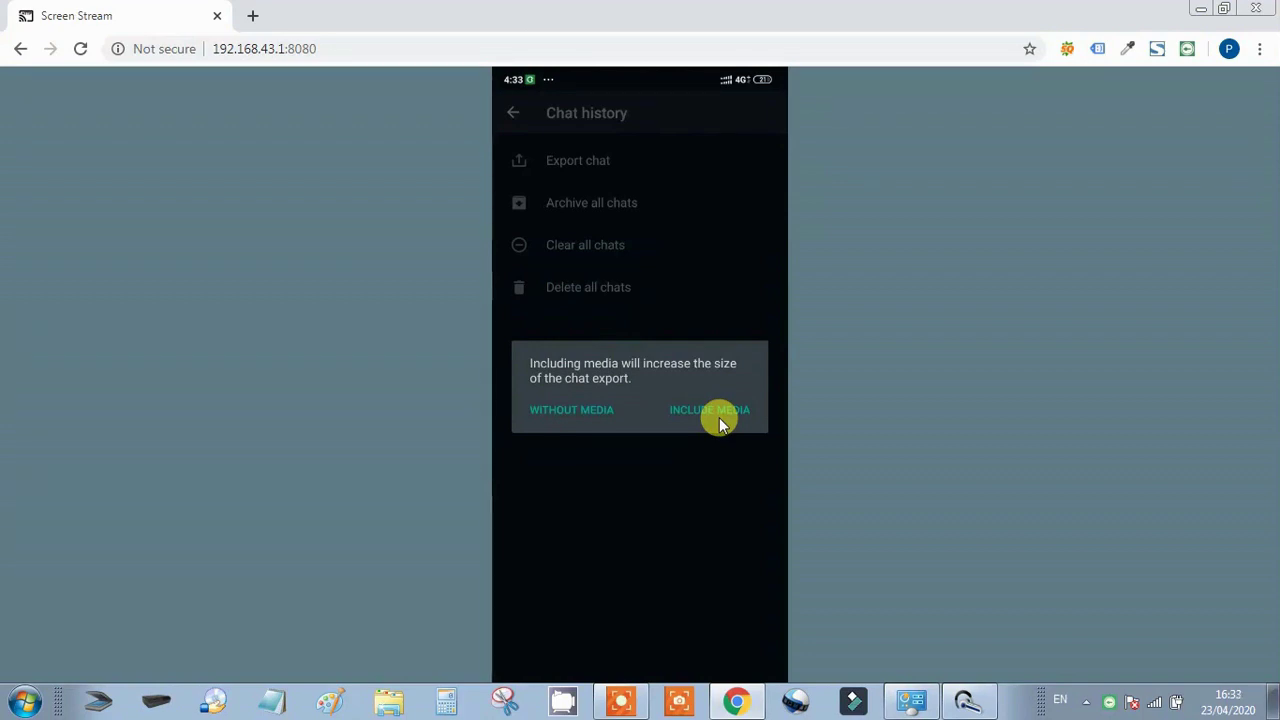
{"action": "left_click", "coordinate": [720, 420]}
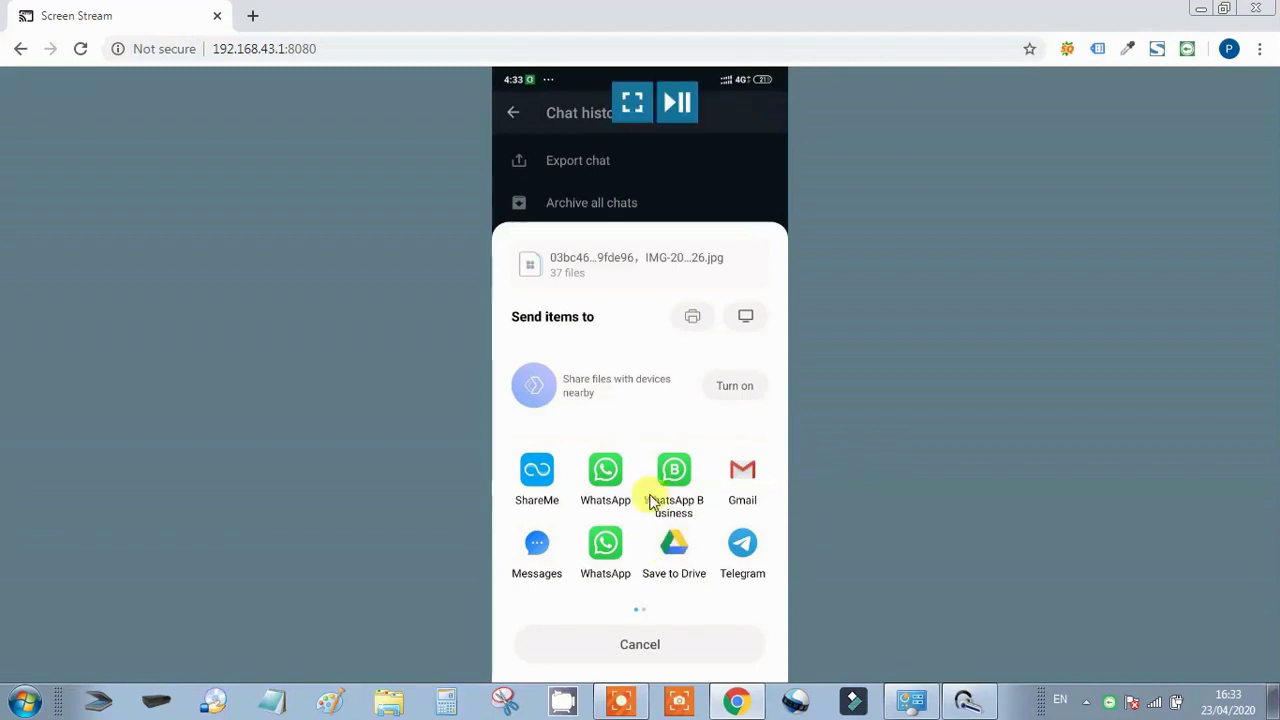
{"action": "left_click", "coordinate": [658, 646]}
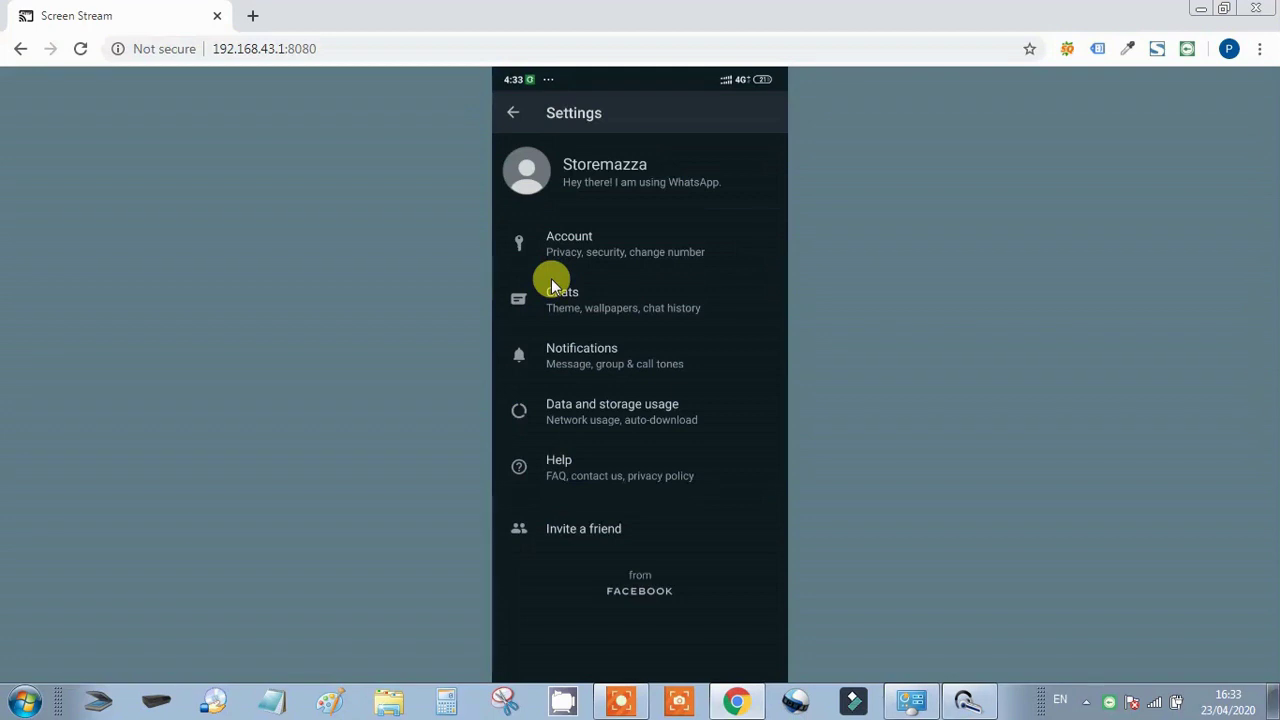
In Data and storage usage, set every media auto-download to No media and turn on low data usage for calls
{"action": "mouse_move", "coordinate": [684, 331]}
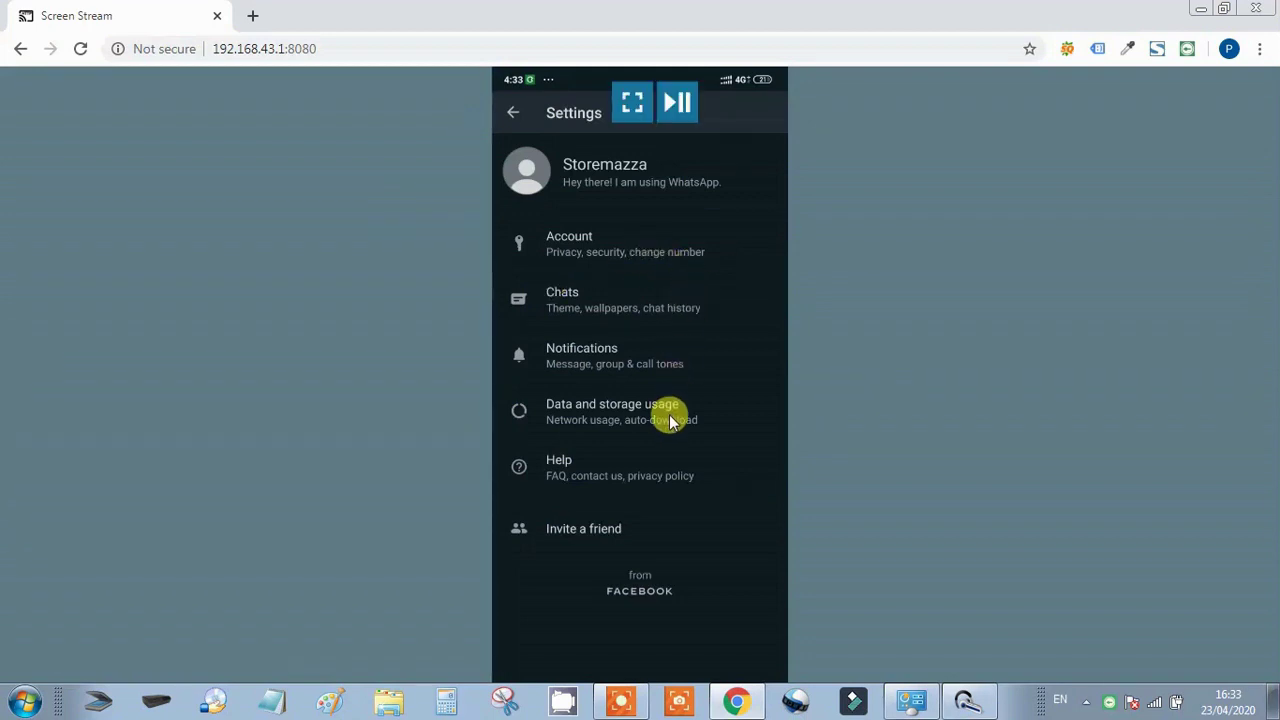
{"action": "left_click", "coordinate": [708, 410]}
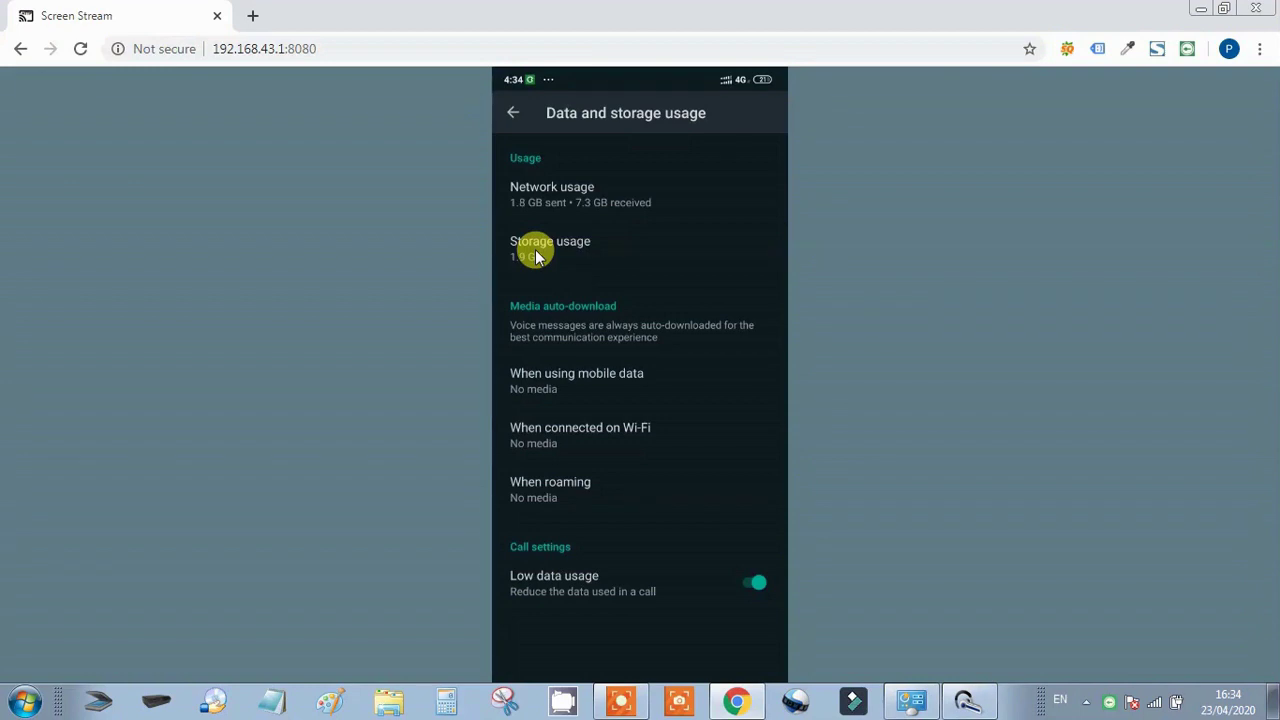
{"action": "mouse_move", "coordinate": [530, 251]}
{"action": "left_click", "coordinate": [524, 245]}
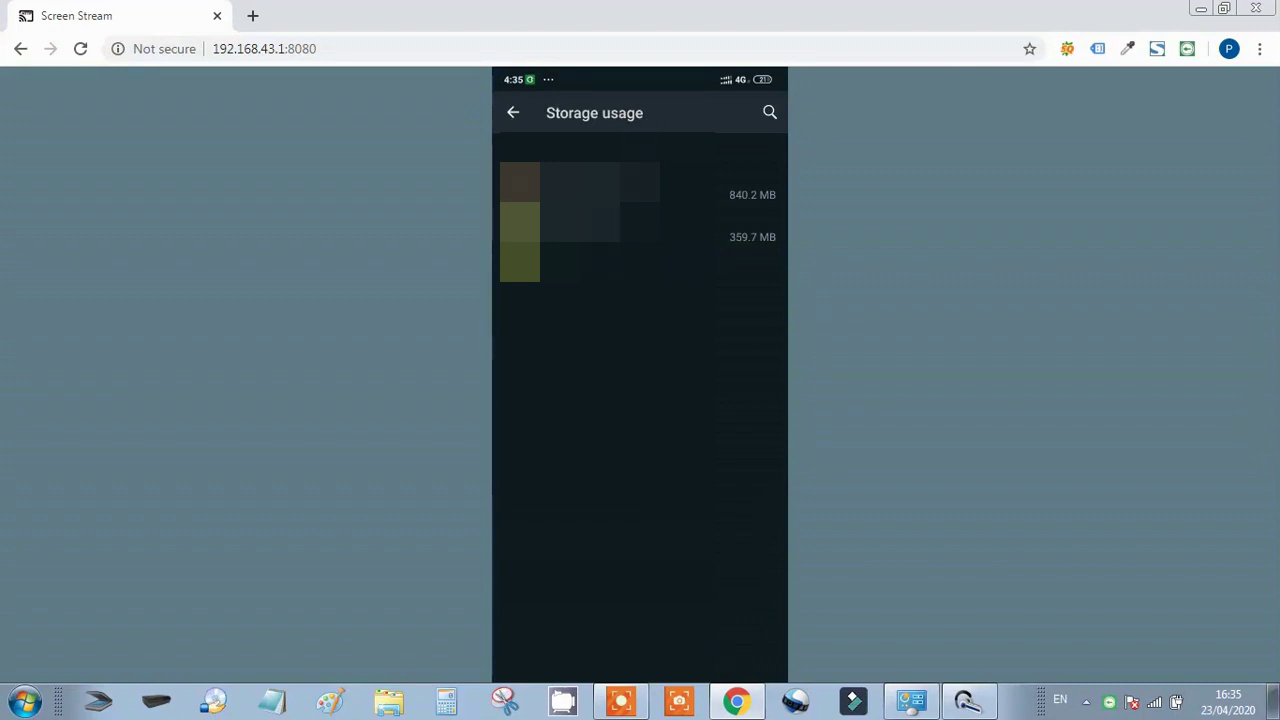
{"action": "mouse_move", "coordinate": [497, 240]}
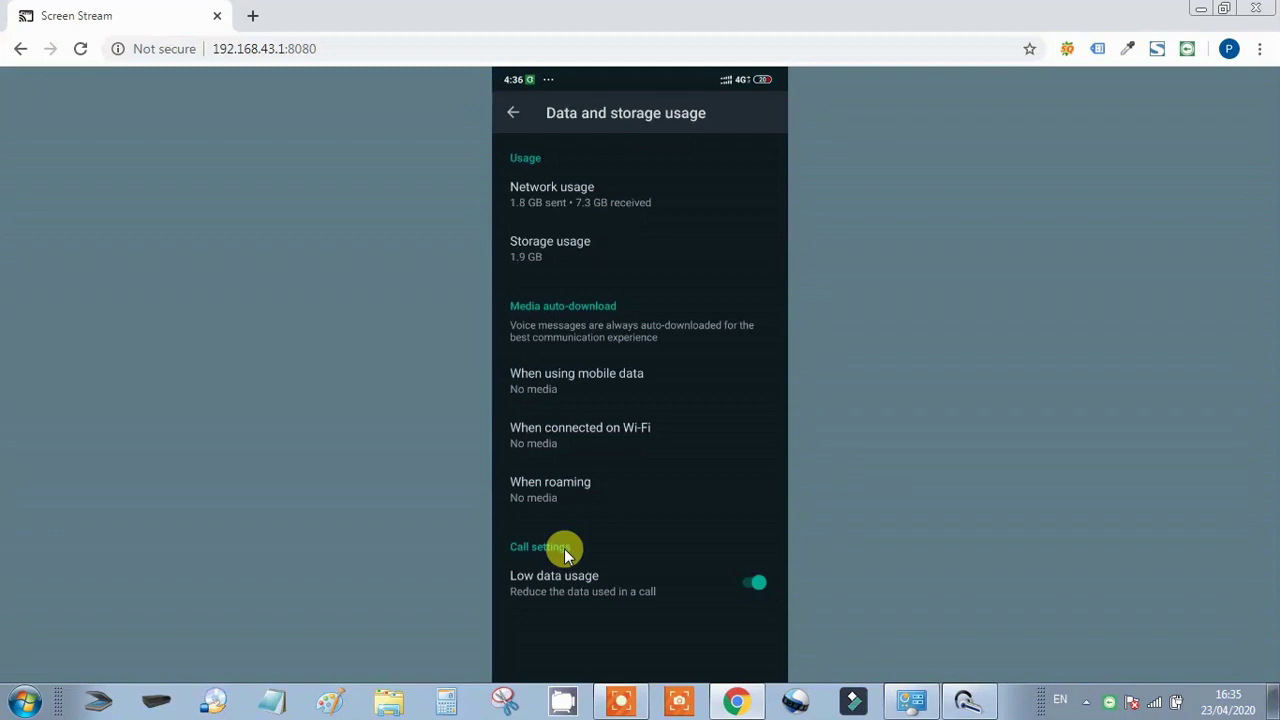
{"action": "mouse_move", "coordinate": [602, 575]}
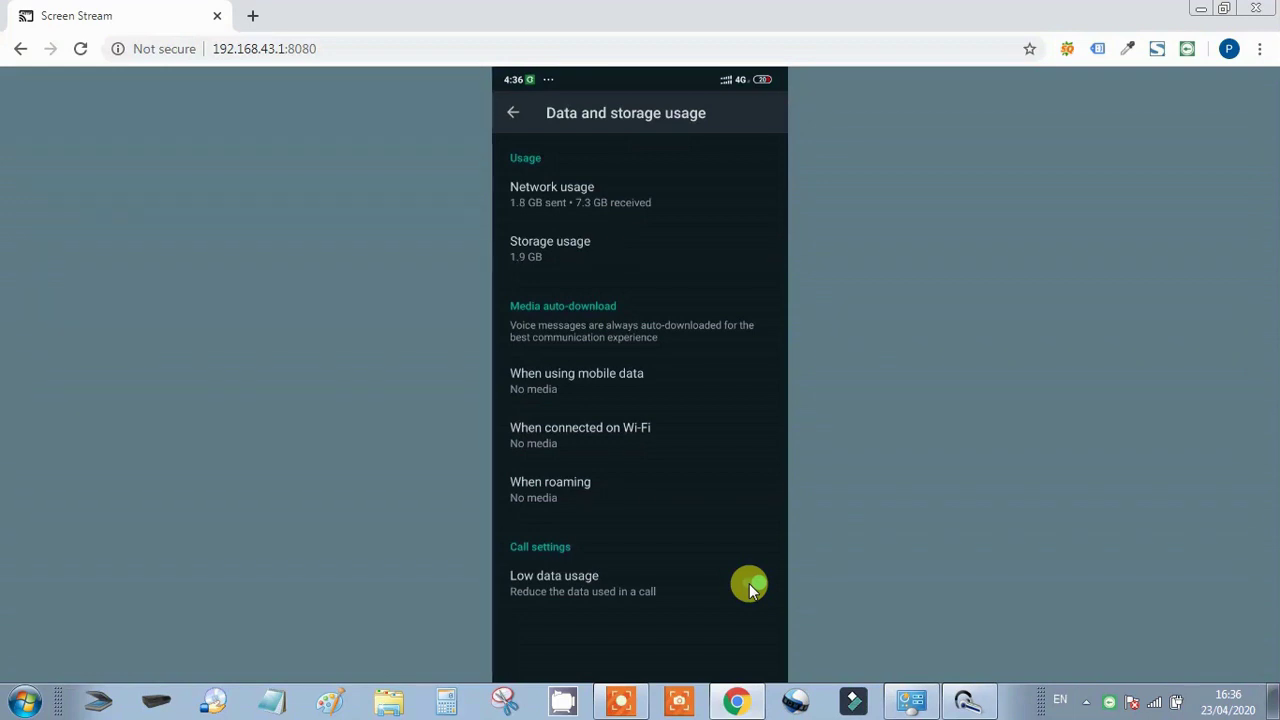
{"action": "left_click", "coordinate": [752, 585]}
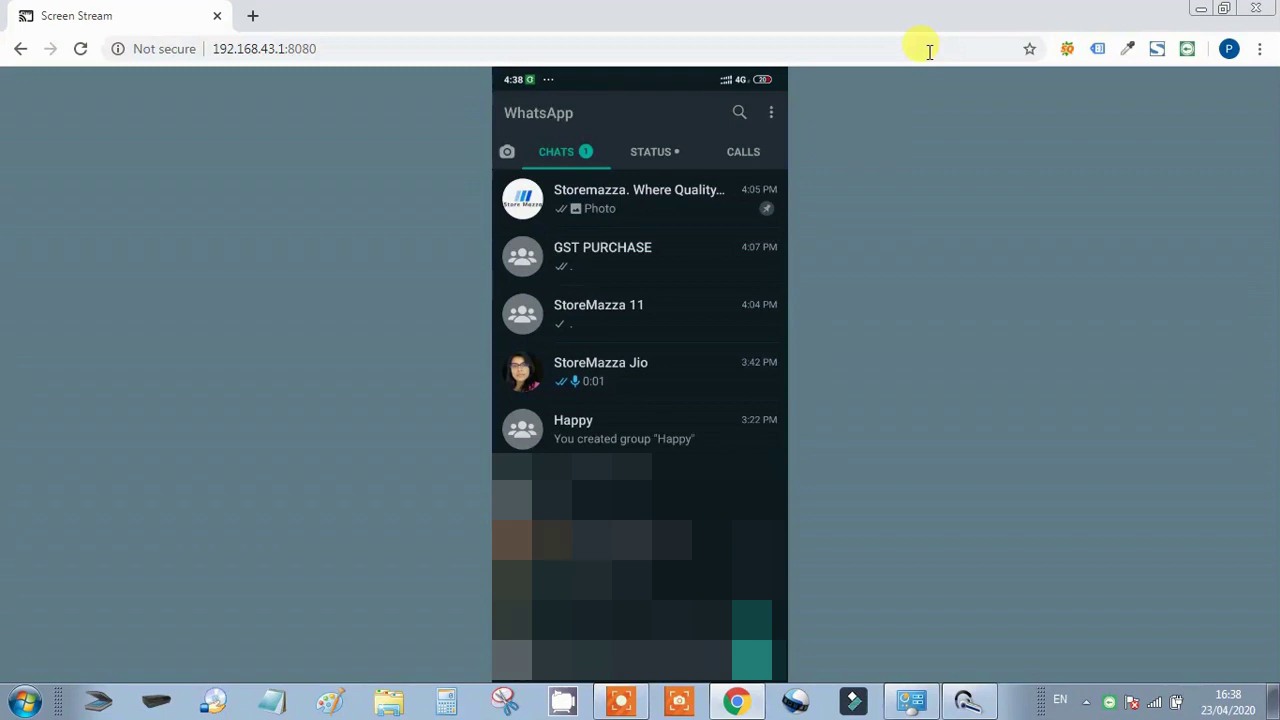
Return to the chats list and select the StoreMazza Jio chat
{"action": "mouse_move", "coordinate": [703, 246]}
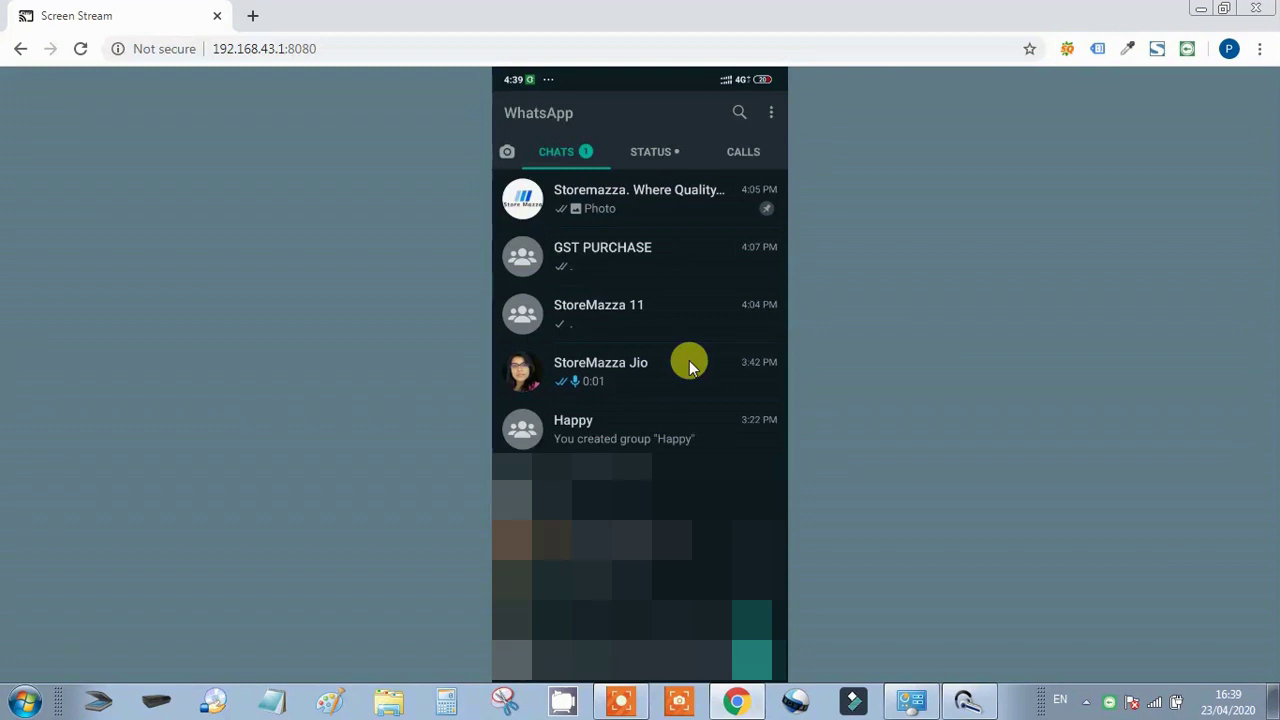
{"action": "left_click", "coordinate": [689, 365]}
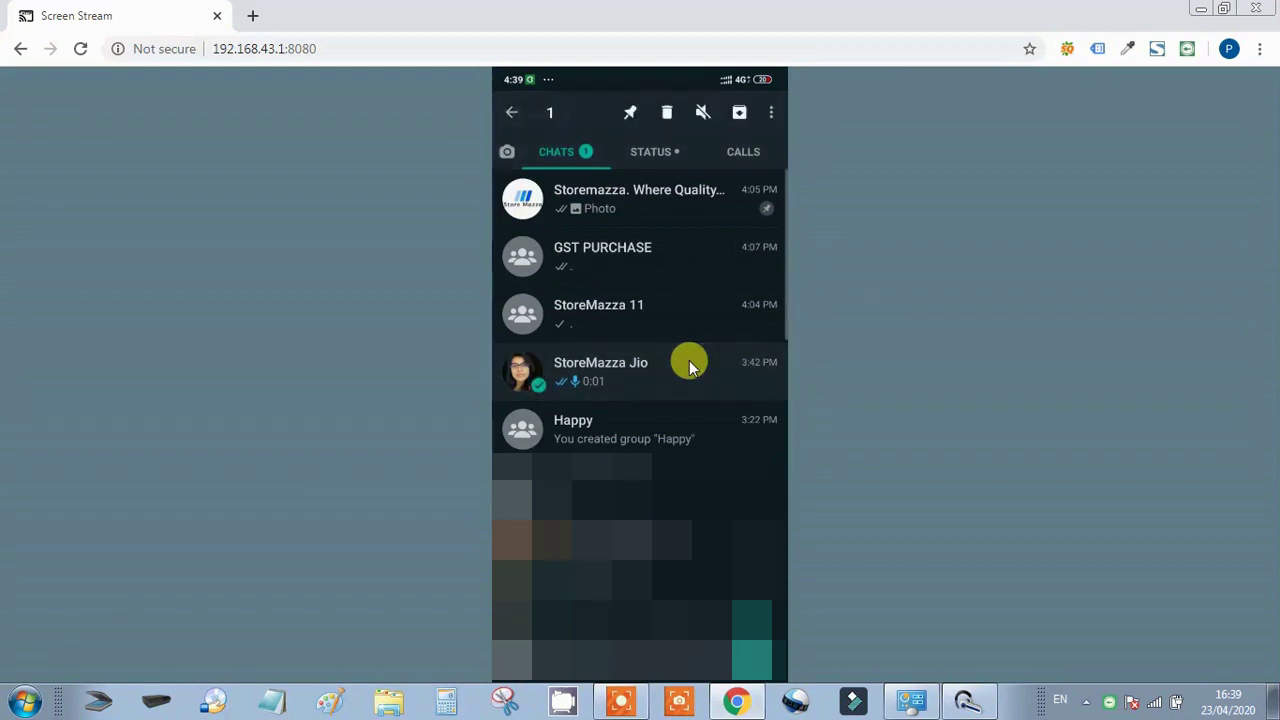
Pin the StoreMazza Jio and StoreMazza 11 chats to the top of the list
{"action": "mouse_move", "coordinate": [705, 350]}
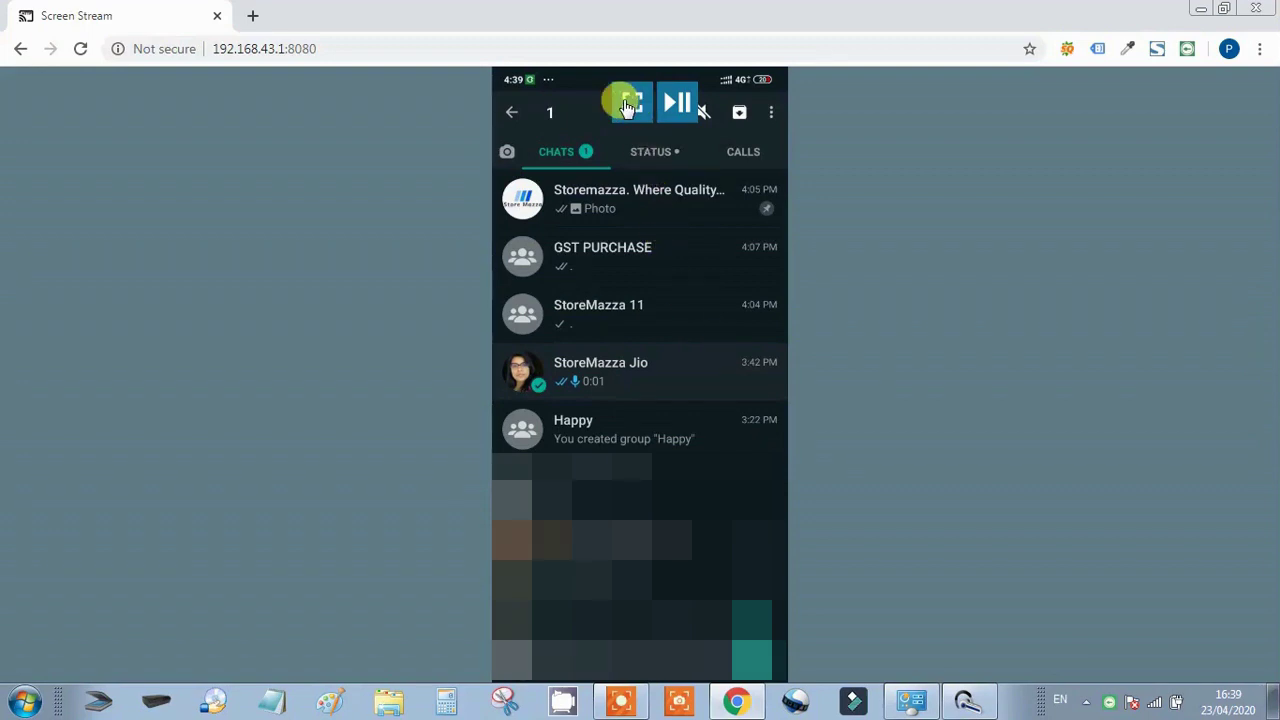
{"action": "mouse_move", "coordinate": [620, 120]}
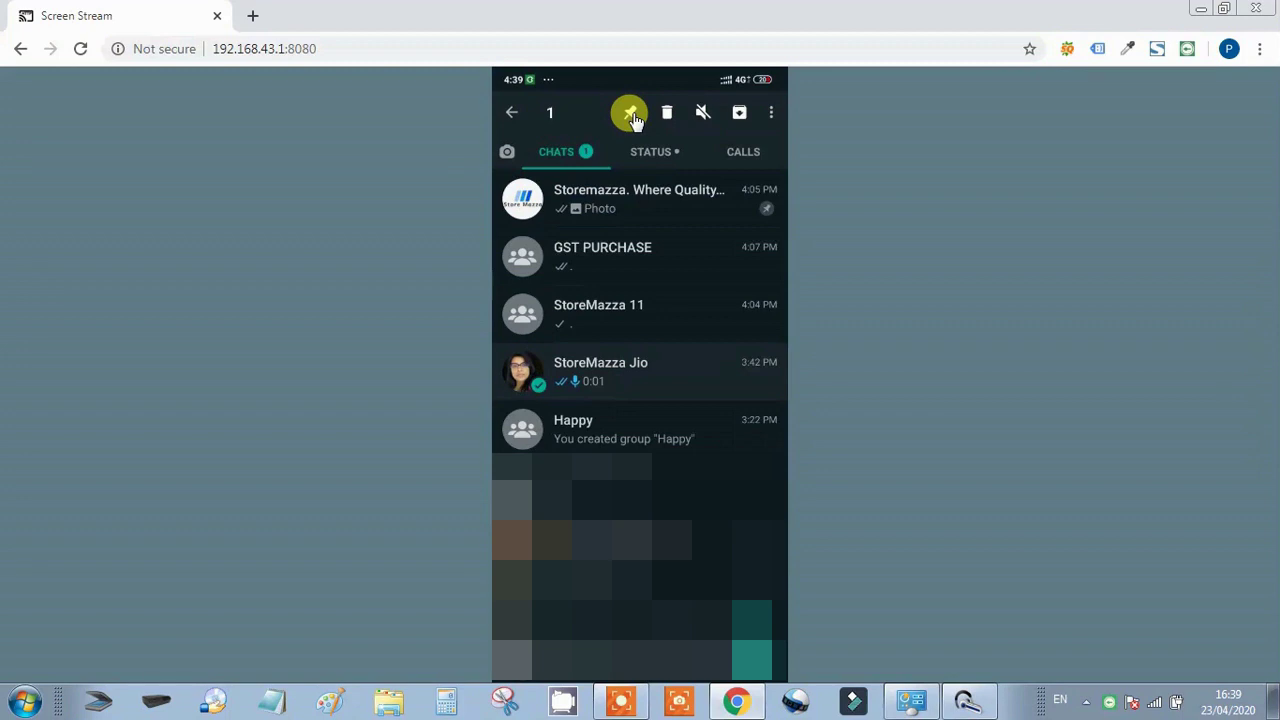
{"action": "left_click", "coordinate": [632, 116]}
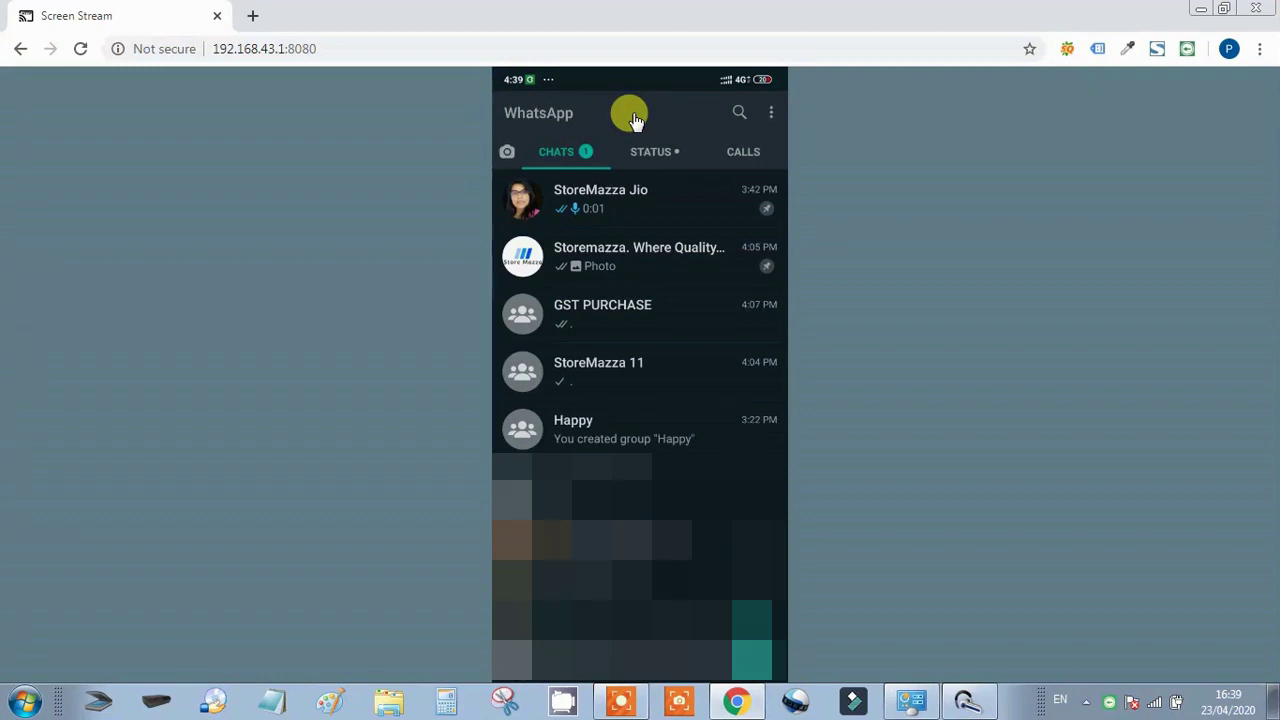
{"action": "mouse_move", "coordinate": [612, 382]}
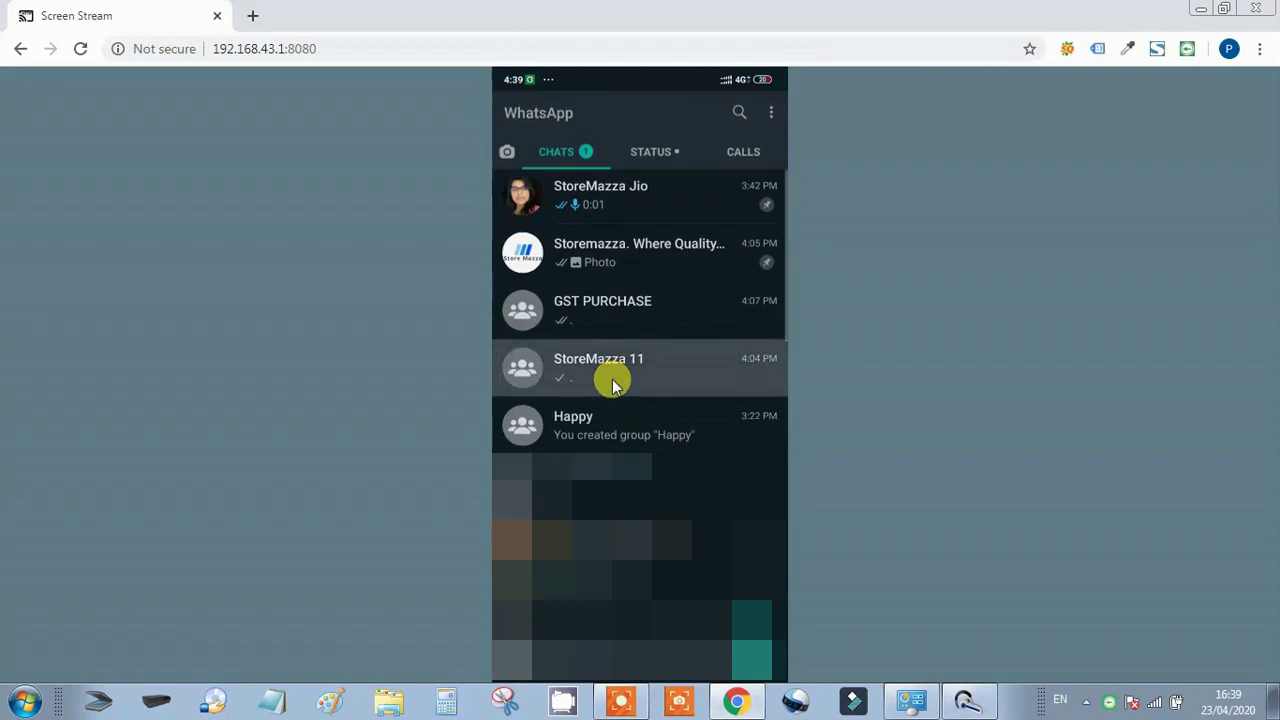
{"action": "mouse_move", "coordinate": [649, 211]}
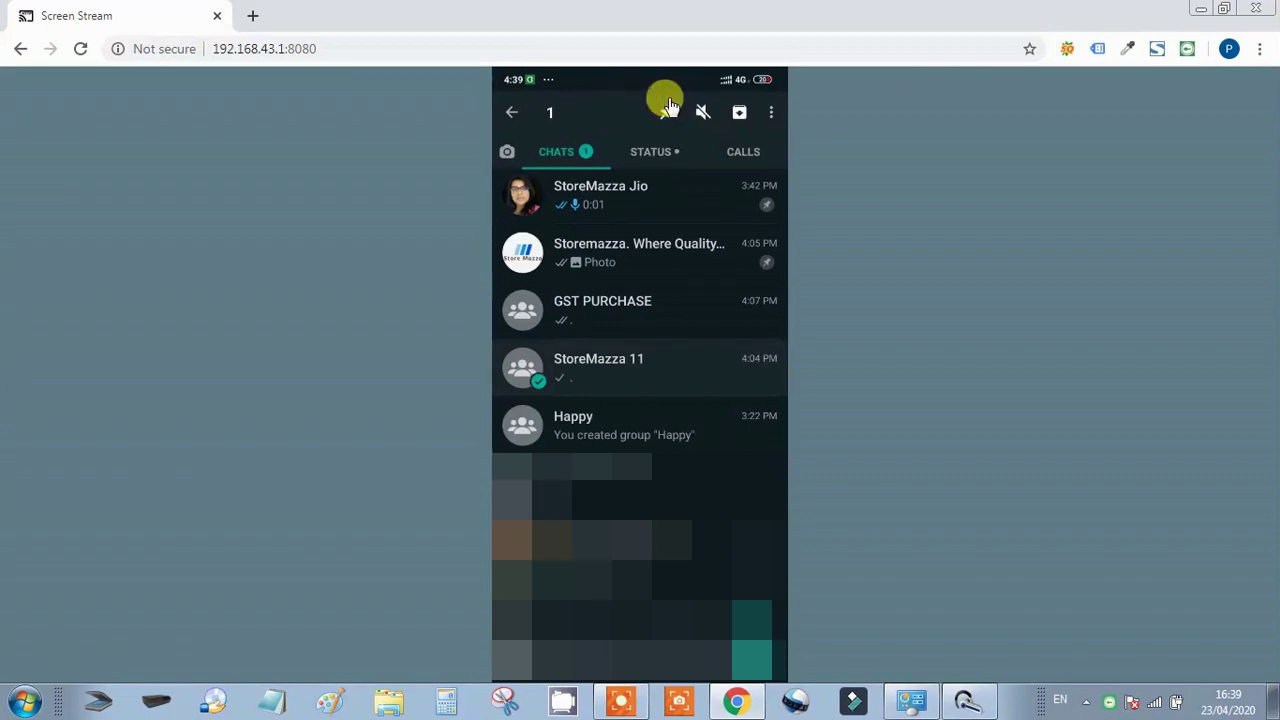
{"action": "left_click", "coordinate": [668, 108]}
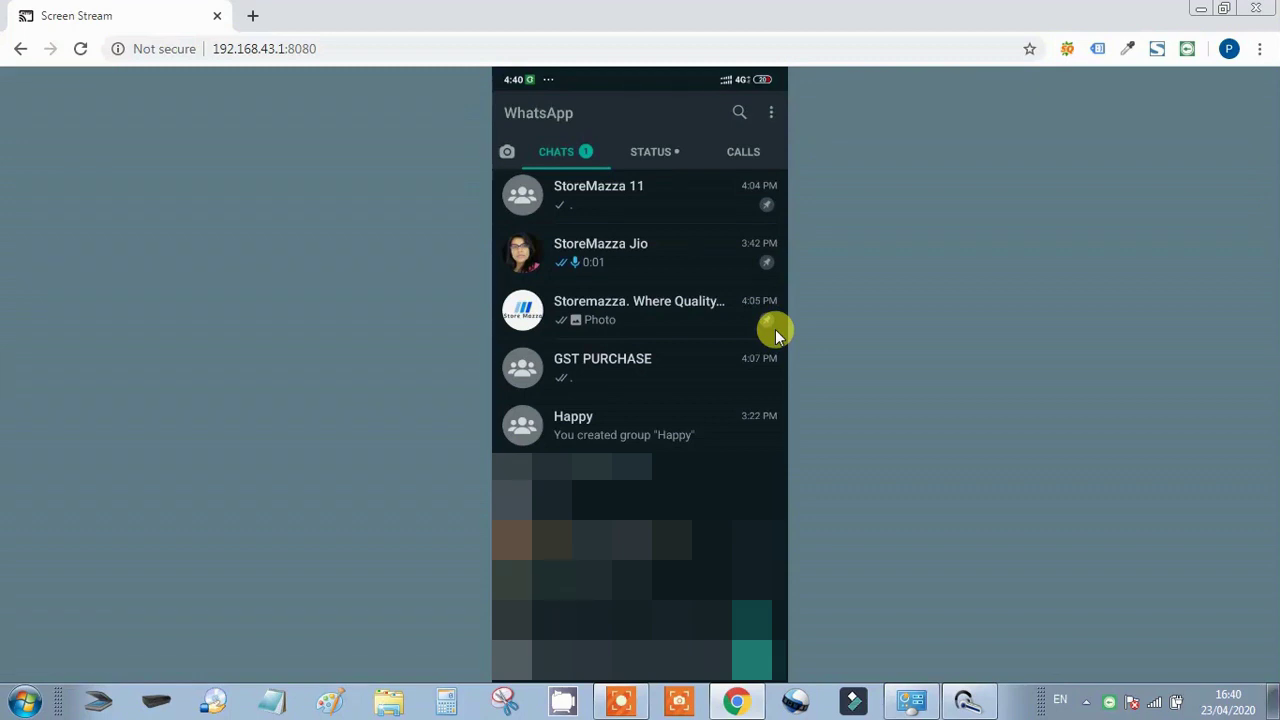
{"action": "mouse_move", "coordinate": [766, 229]}
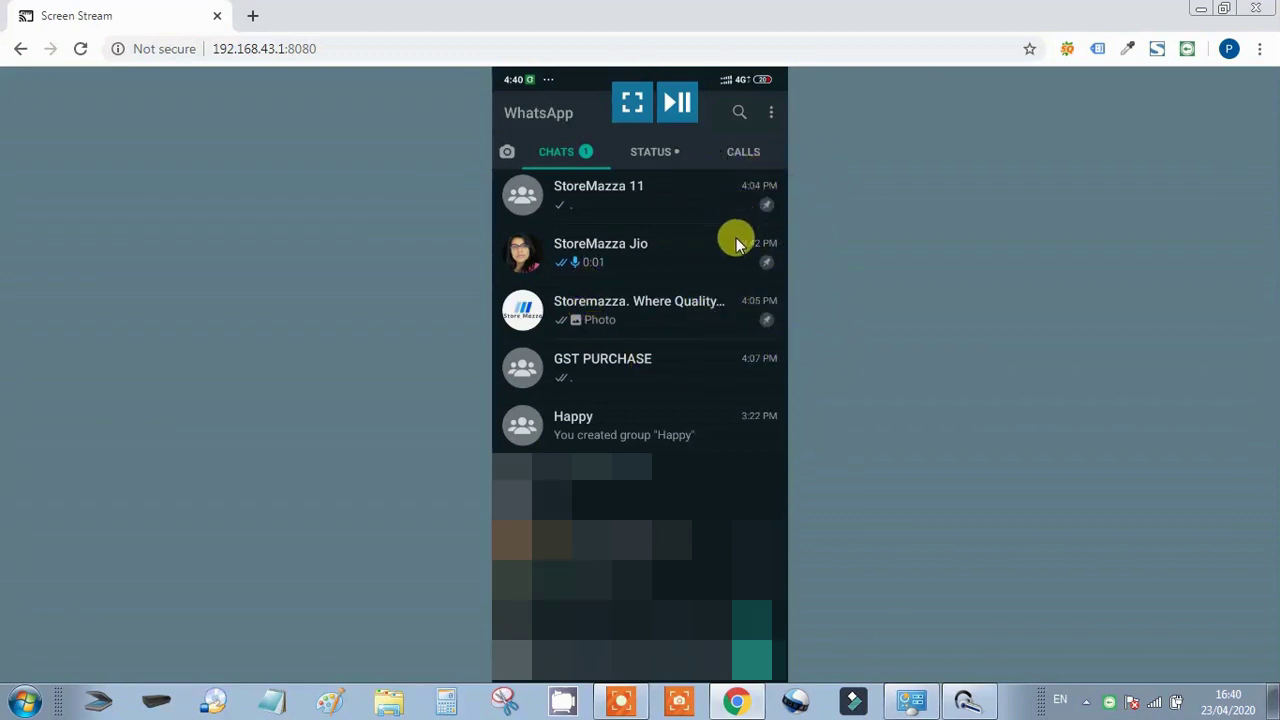
Link the phone to WhatsApp Web by scanning the QR code at web.whatsapp.com
{"action": "left_click", "coordinate": [772, 112]}
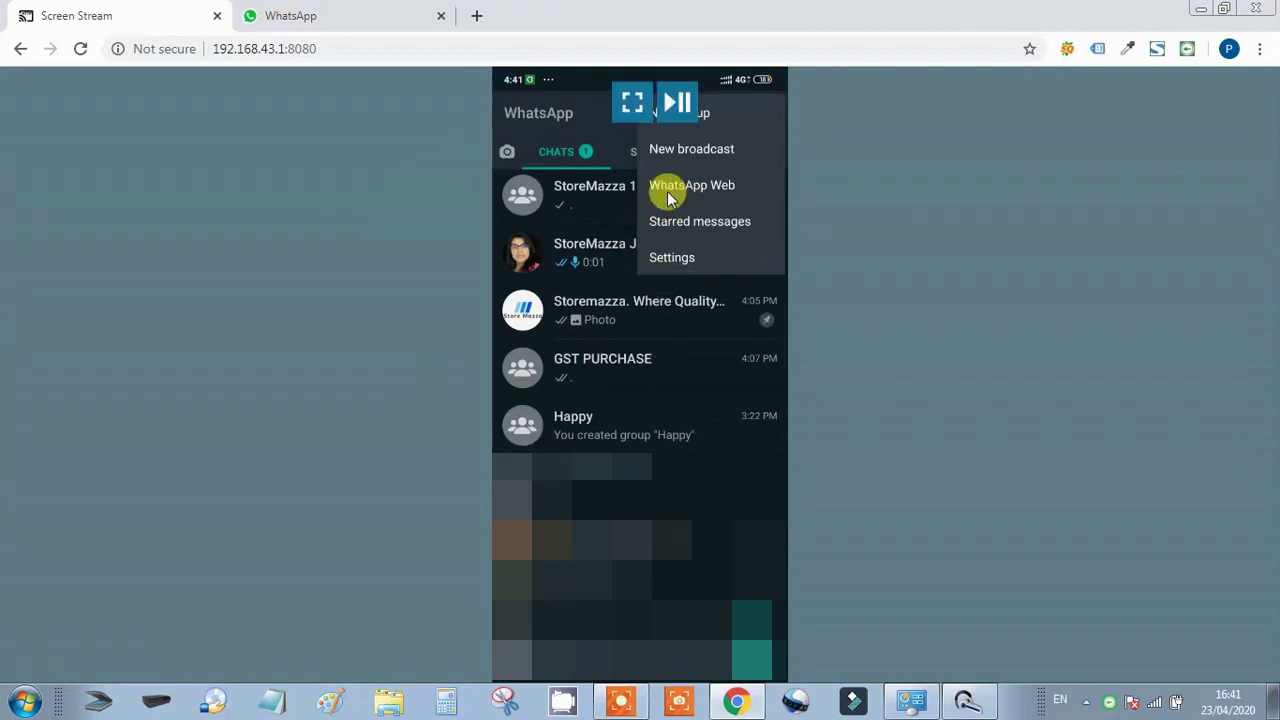
{"action": "left_click", "coordinate": [726, 195]}
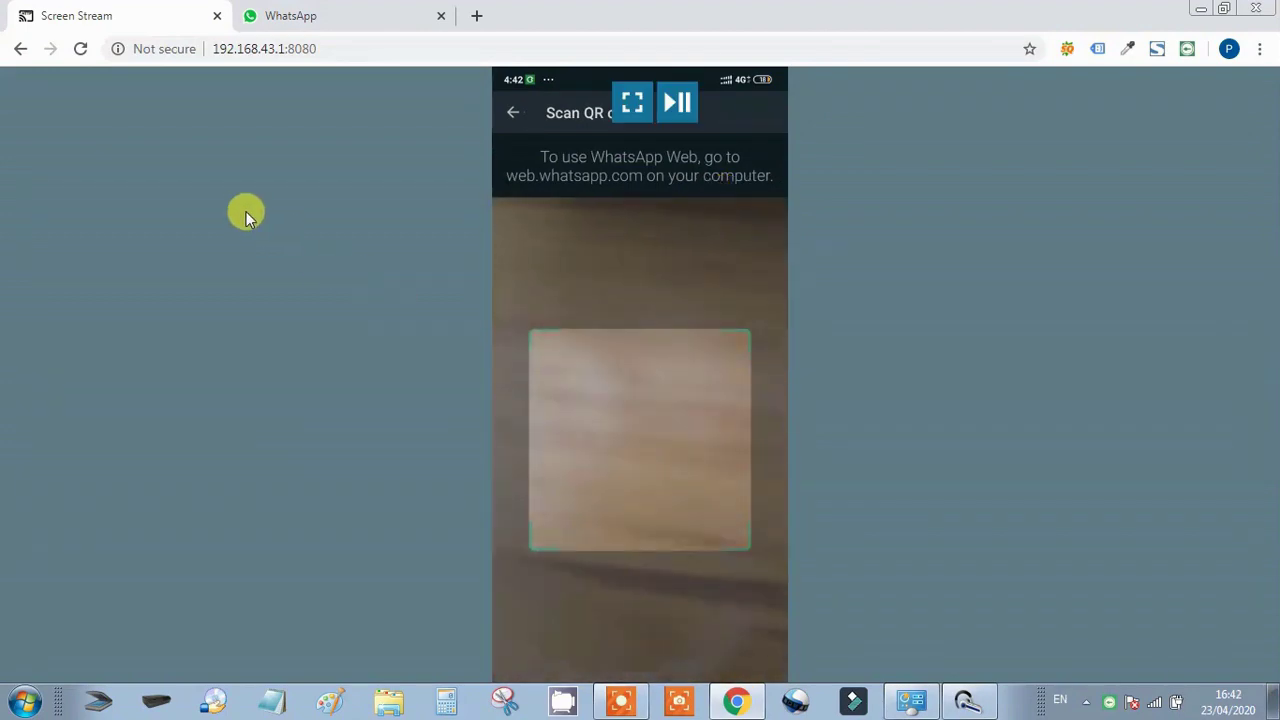
{"action": "left_click", "coordinate": [253, 14]}
{"action": "left_click_drag", "start_coordinate": [297, 46], "coordinate": [120, 29]}
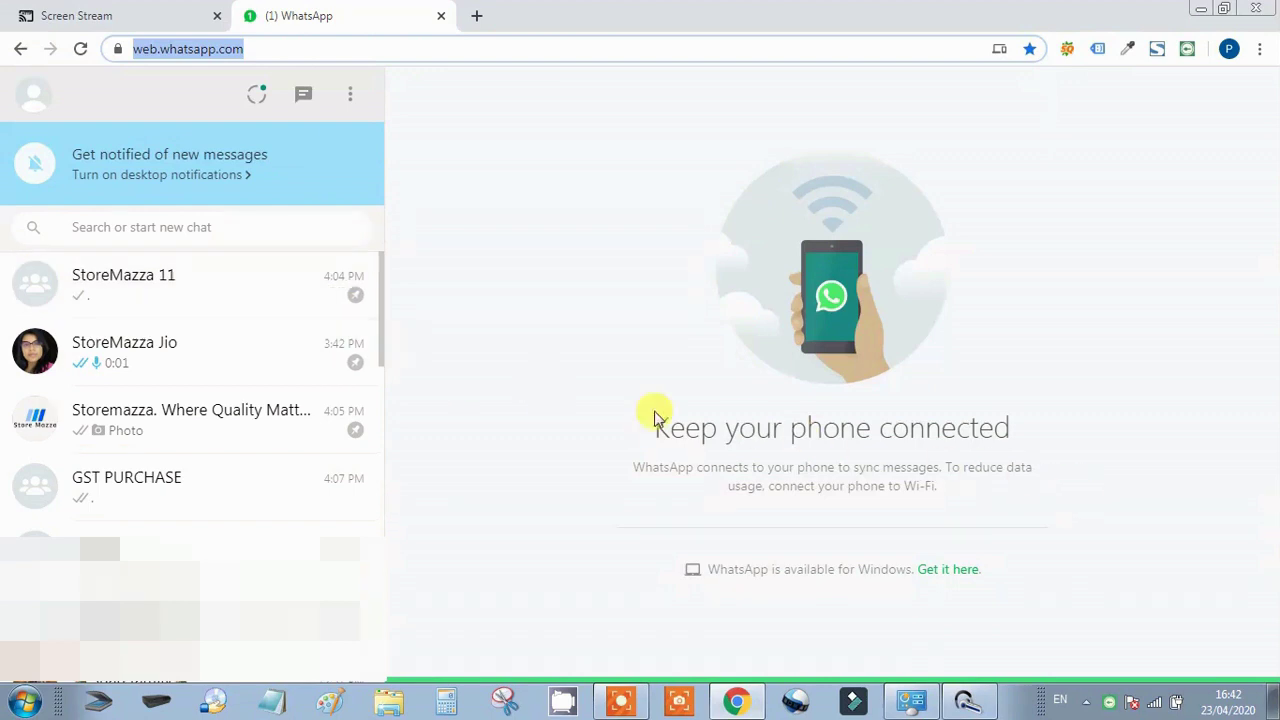
View the StoreMazza Jio and Storemazza conversations on the web, then return to Screen Stream
{"action": "left_click", "coordinate": [206, 350]}
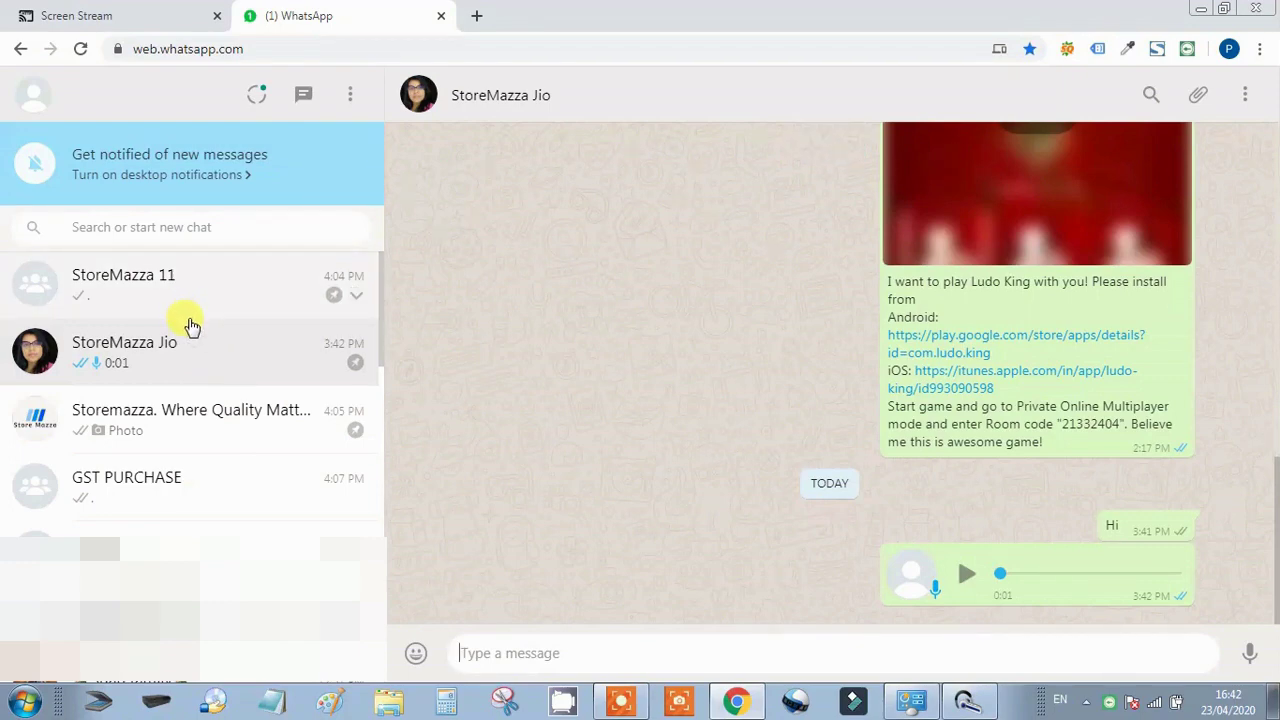
{"action": "left_click", "coordinate": [206, 415]}
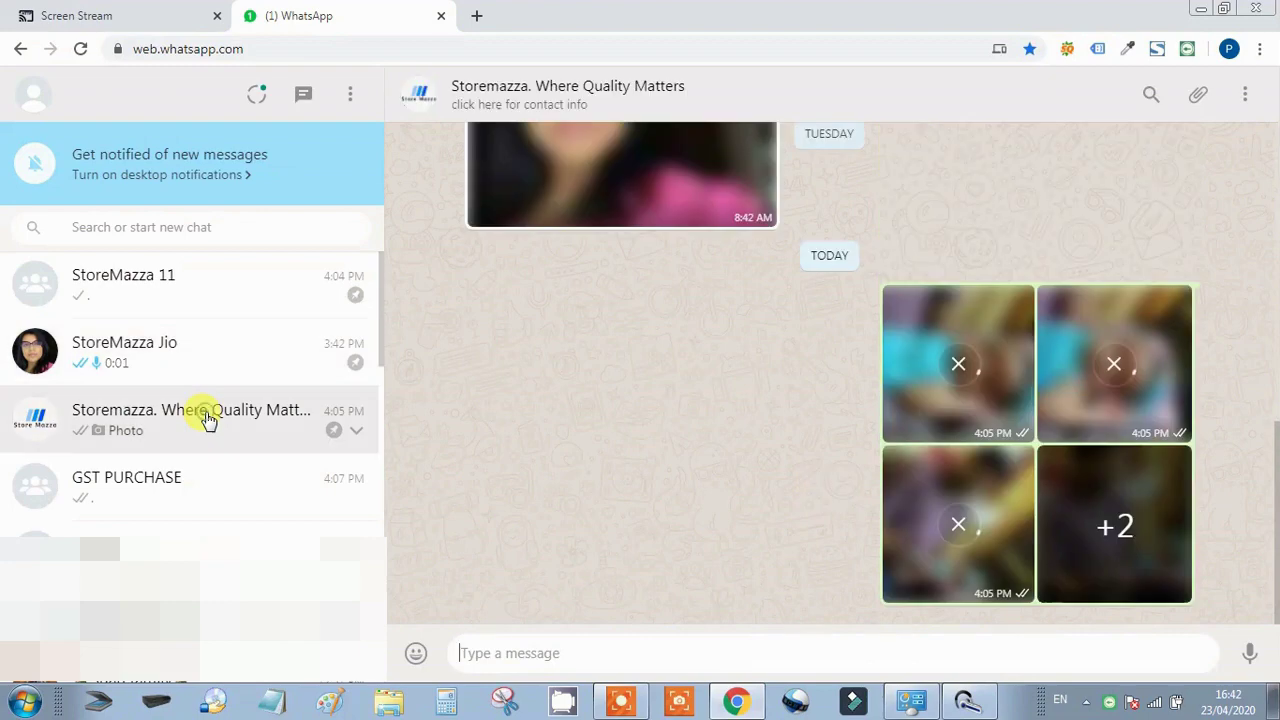
{"action": "left_click", "coordinate": [206, 362]}
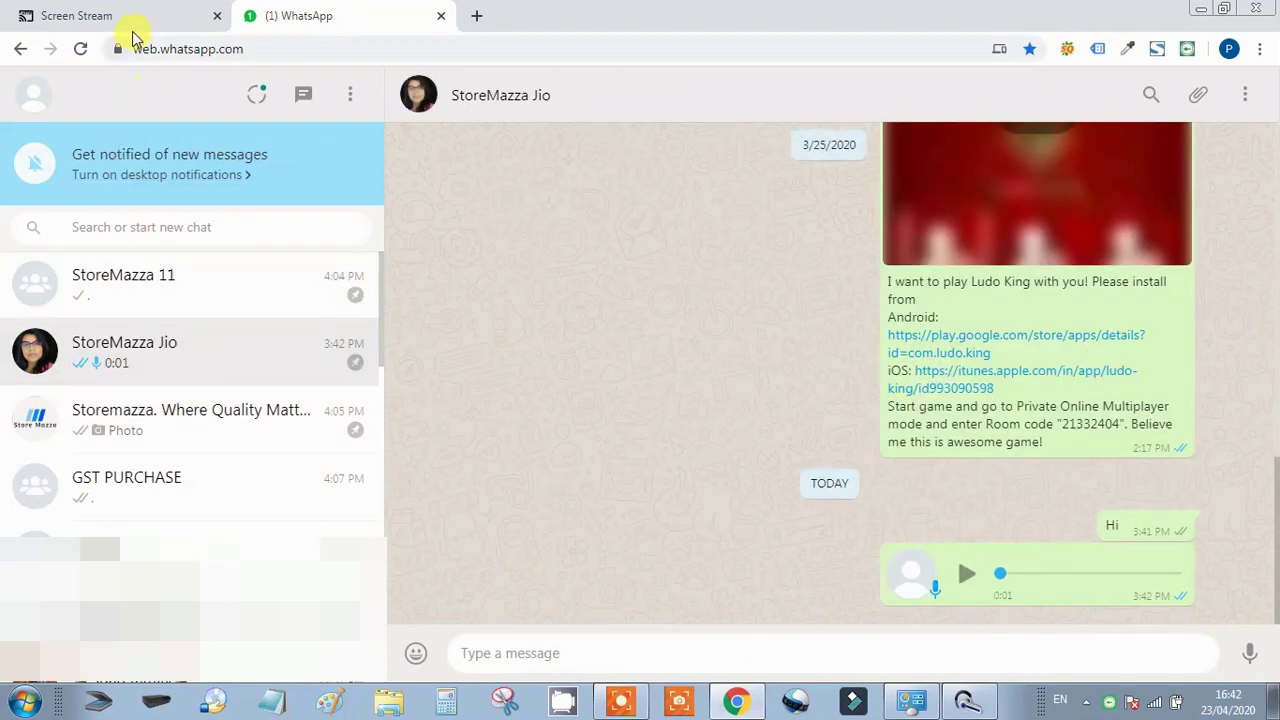
{"action": "left_click", "coordinate": [134, 20]}
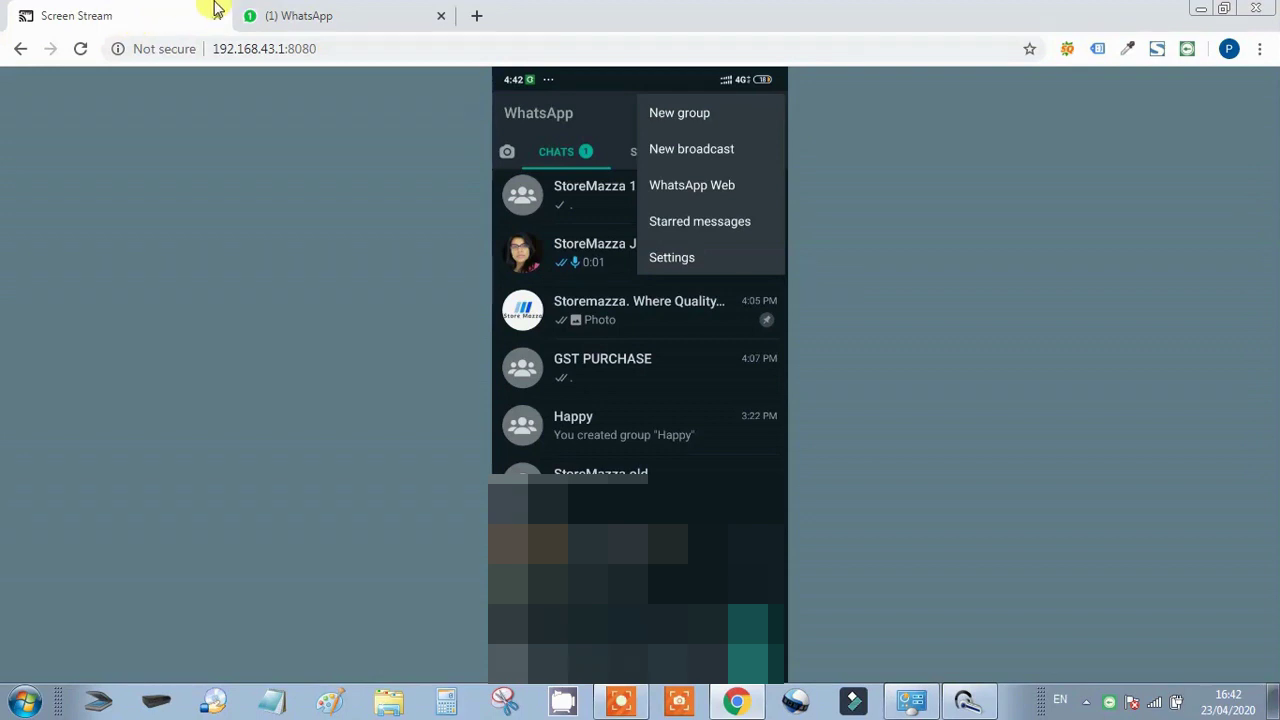
{"action": "mouse_move", "coordinate": [563, 362]}
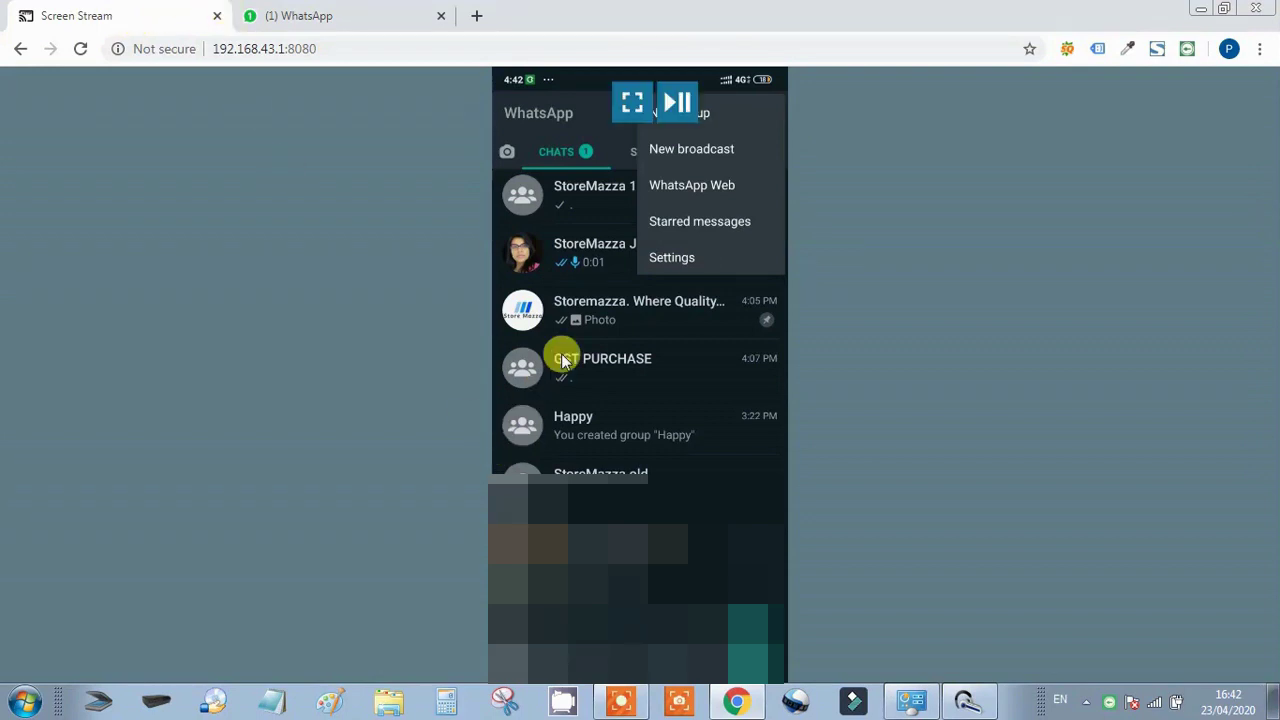
{"action": "left_click", "coordinate": [679, 225]}
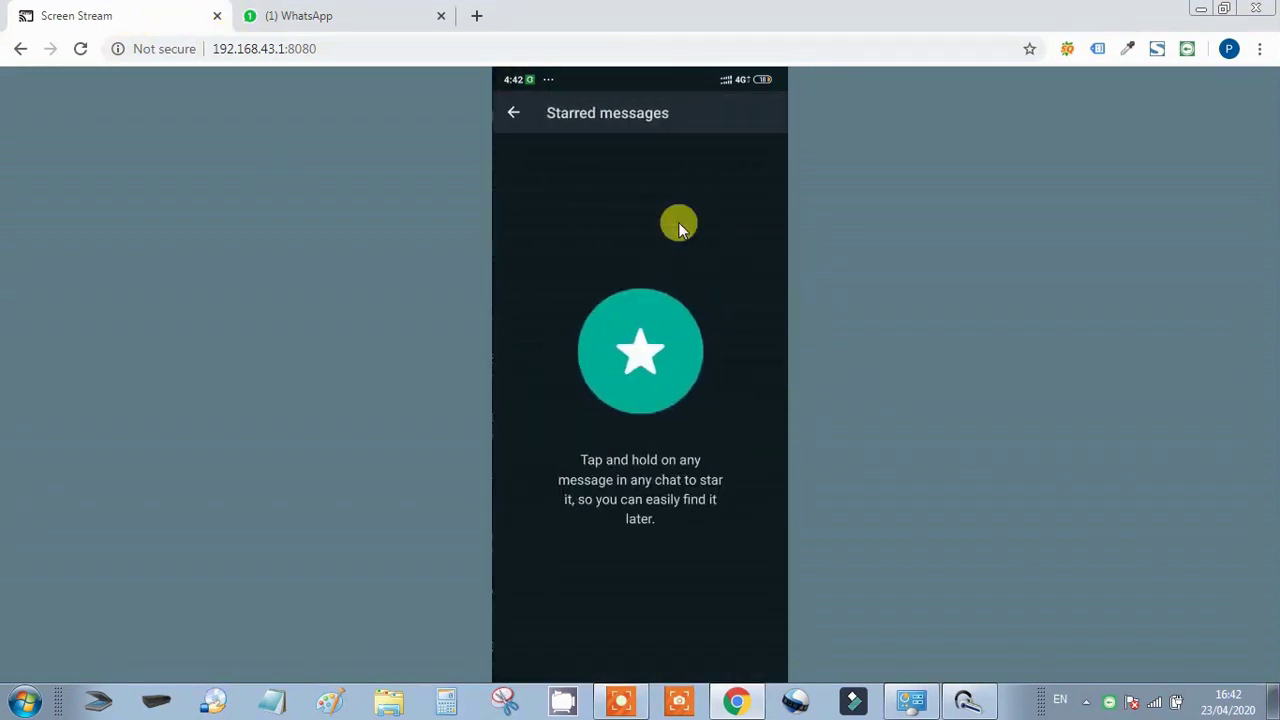
{"action": "mouse_move", "coordinate": [679, 221]}
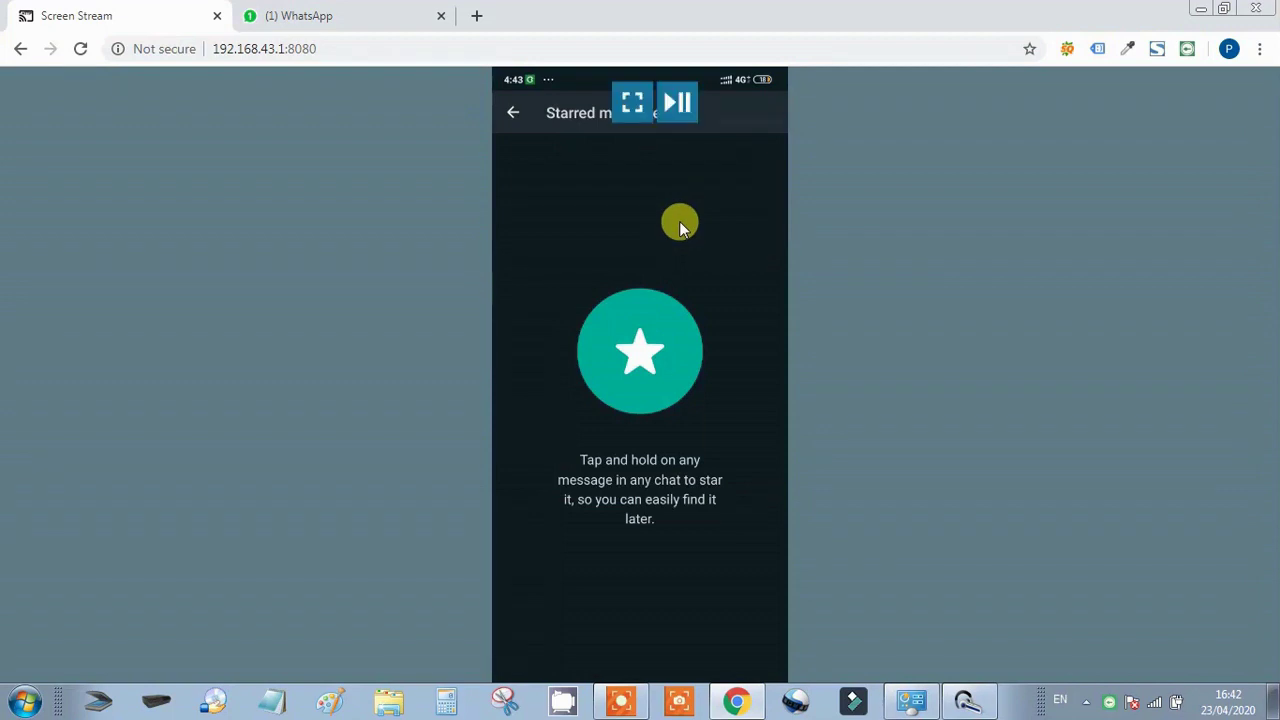
{"action": "left_click", "coordinate": [608, 510]}
{"action": "left_click", "coordinate": [514, 112]}
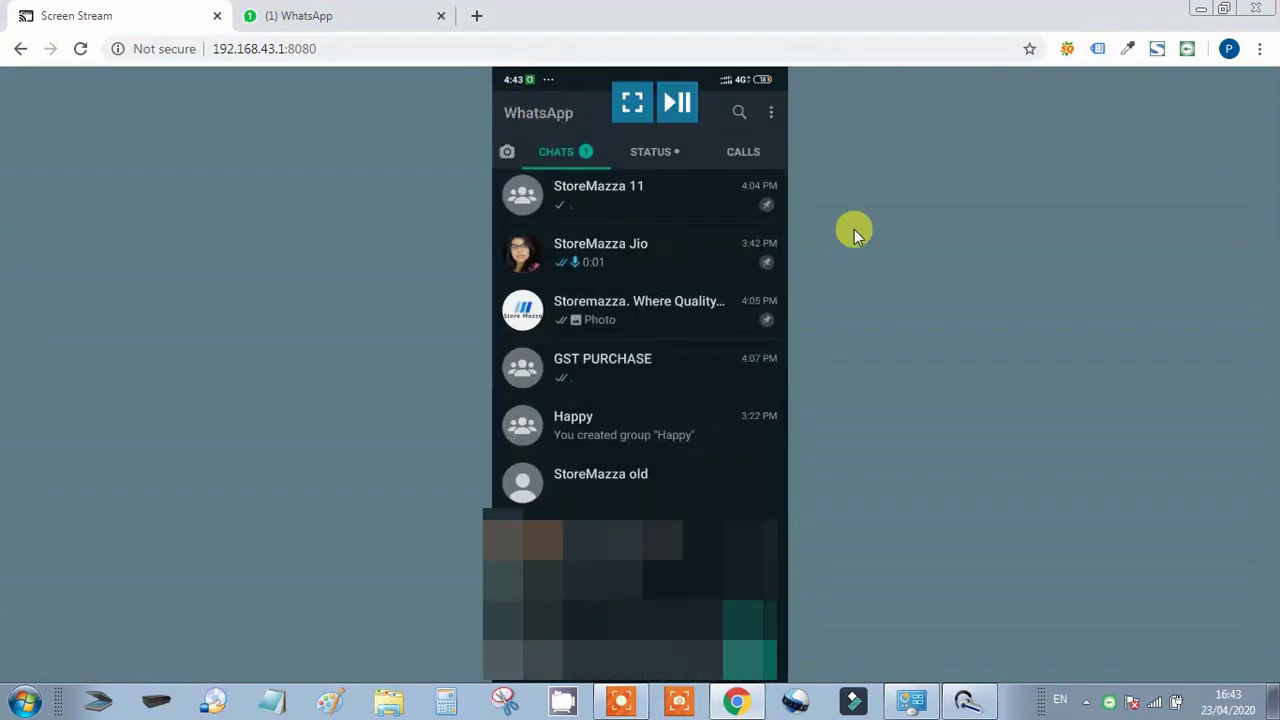
{"action": "left_click", "coordinate": [763, 104]}
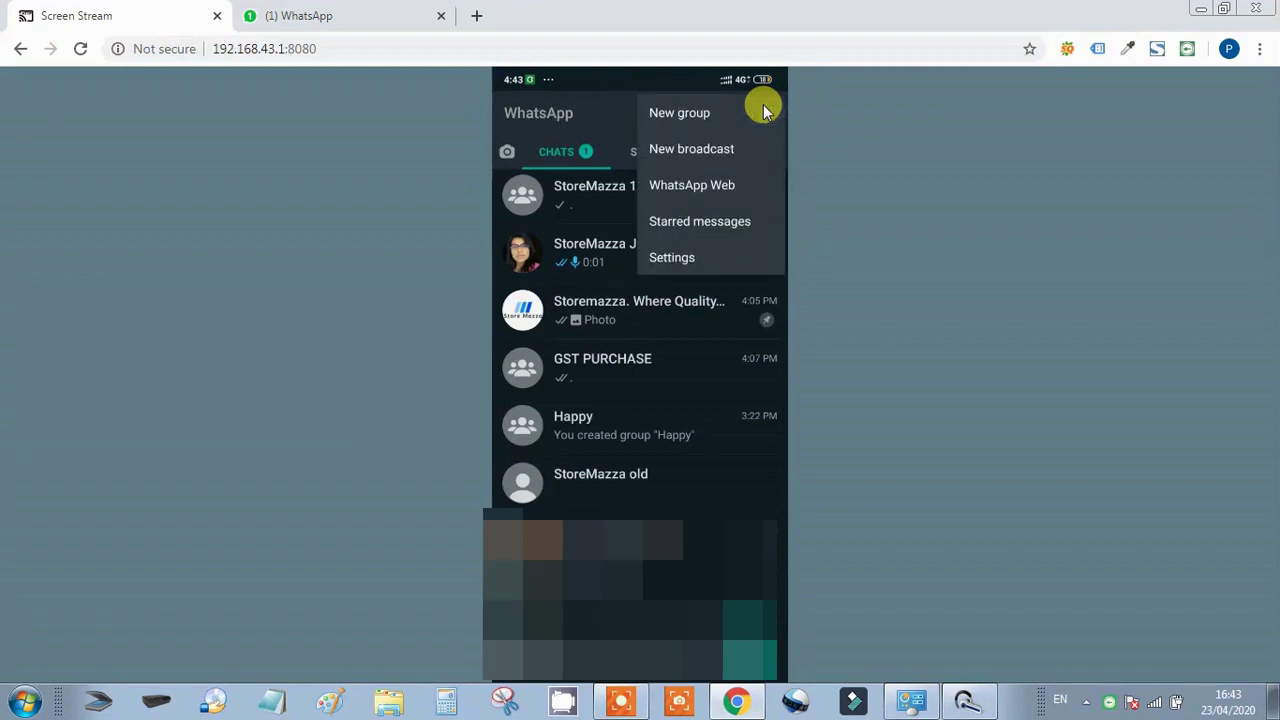
{"action": "left_click", "coordinate": [706, 221]}
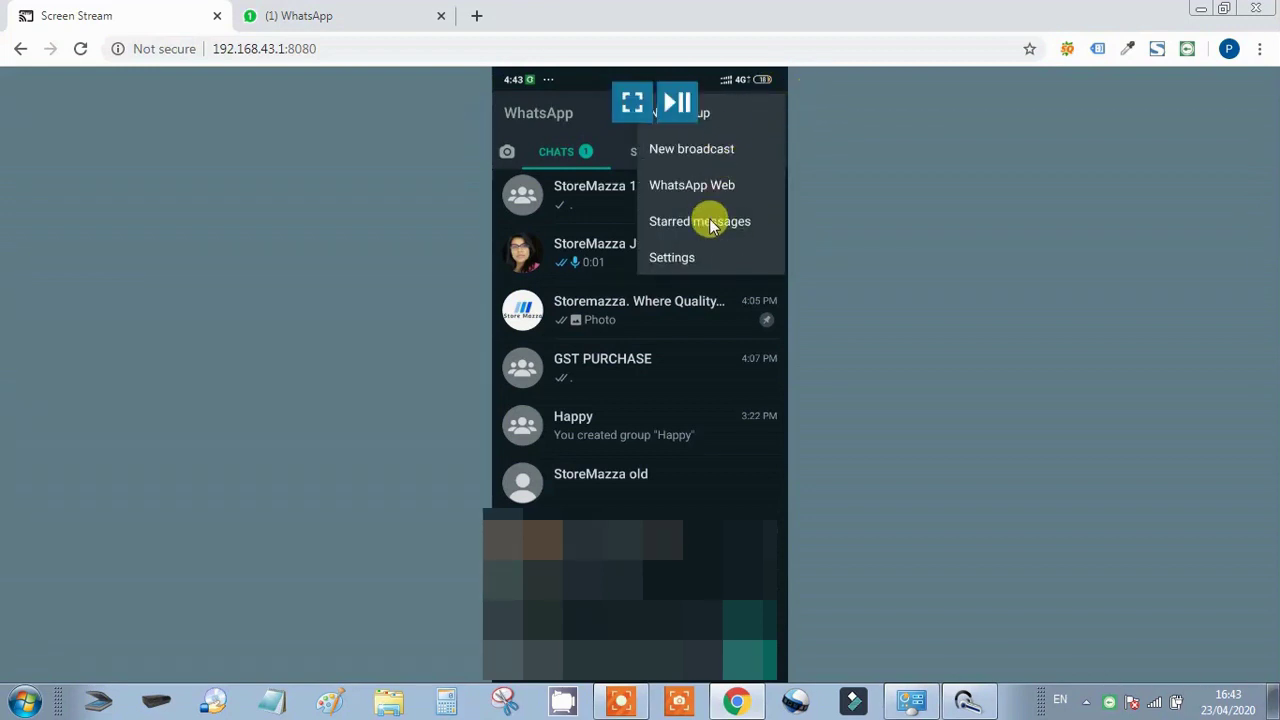